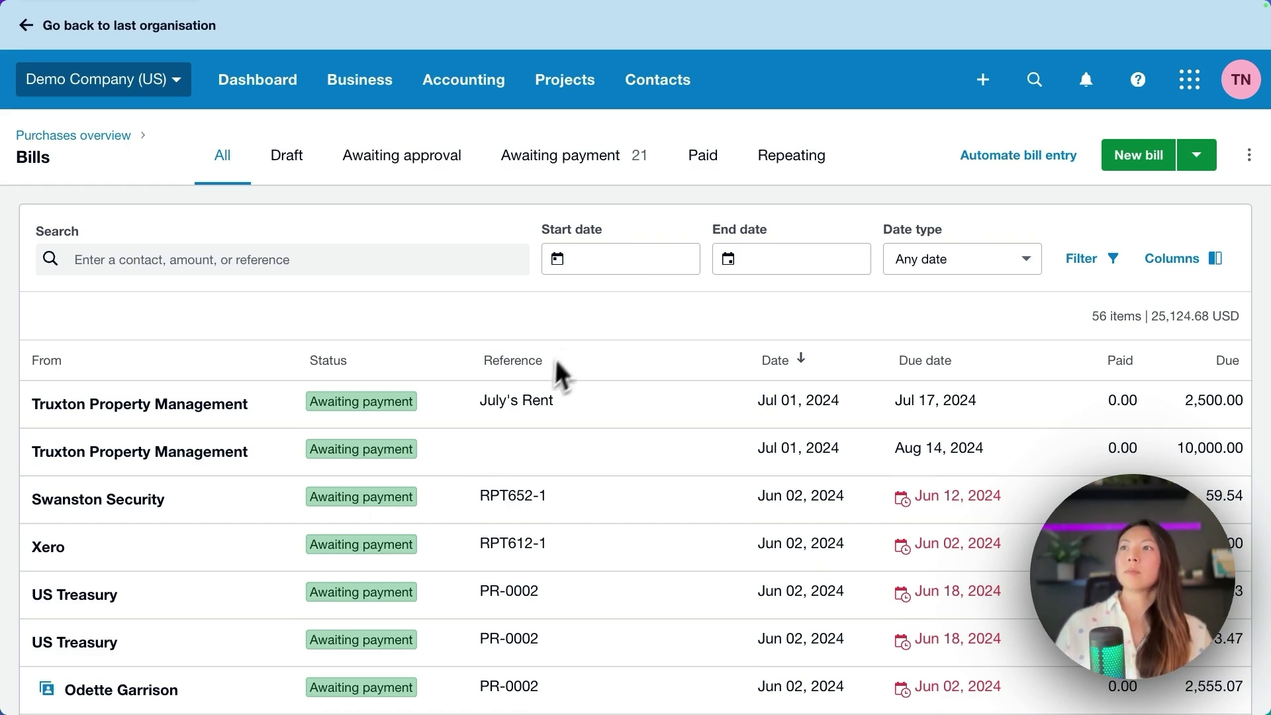
left_click(573, 157)
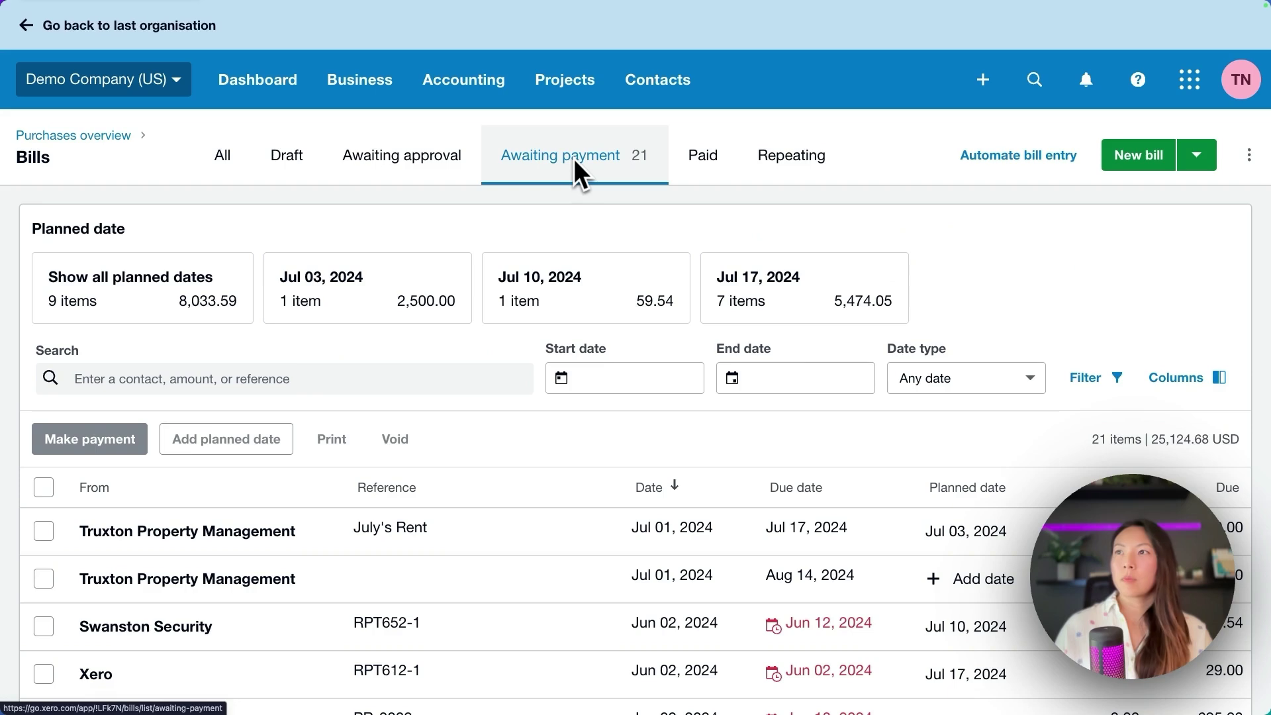
scroll(446, 325, "down", 1)
scroll(446, 326, "down", 4)
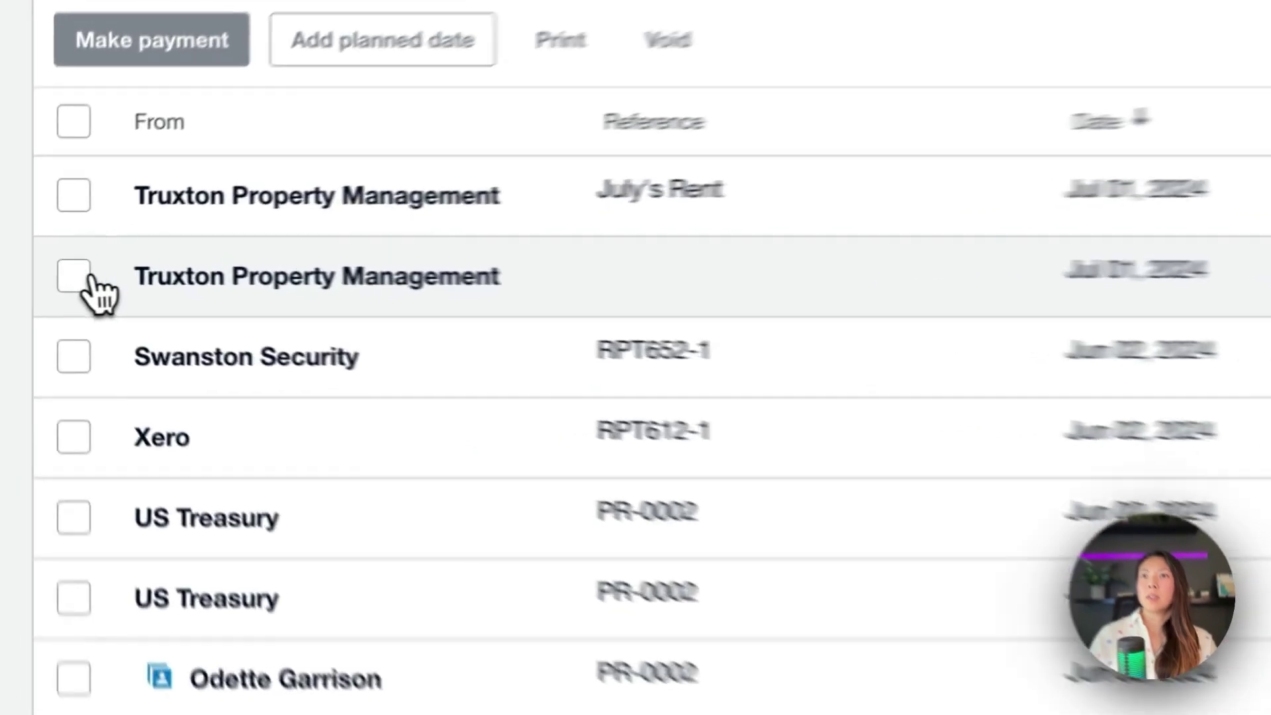
left_click(43, 266)
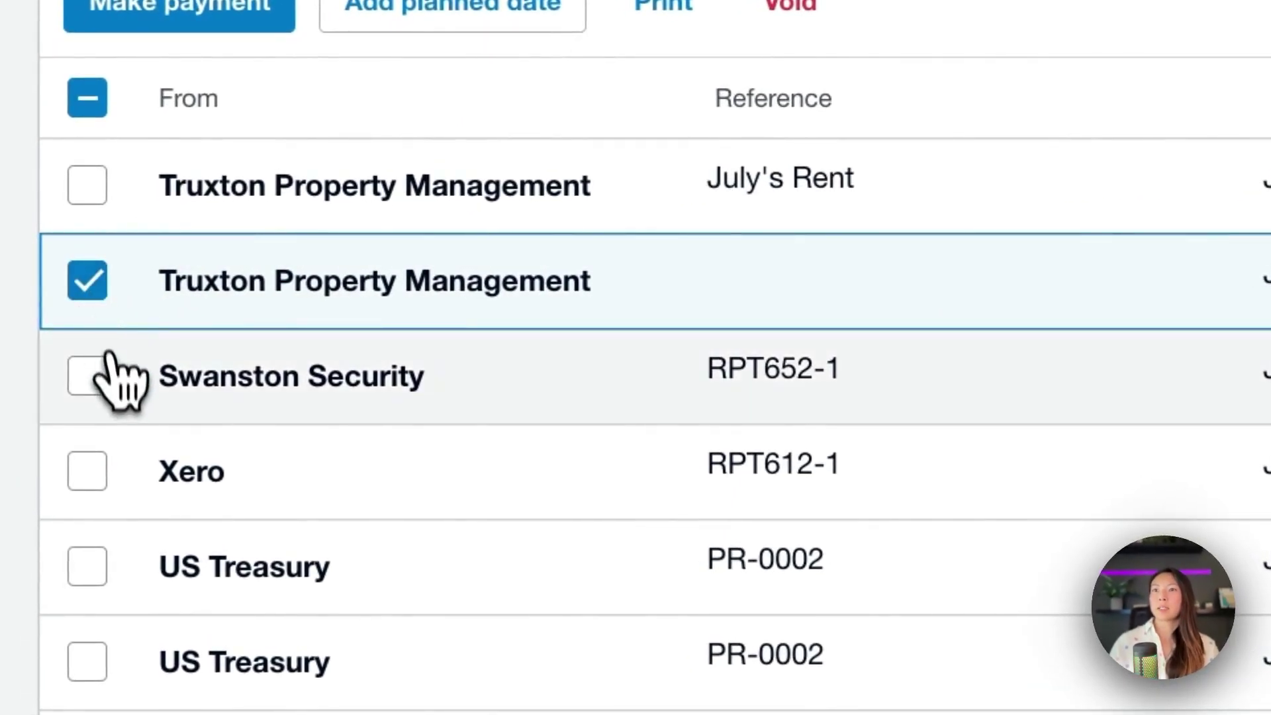
left_click(96, 367)
left_click(99, 446)
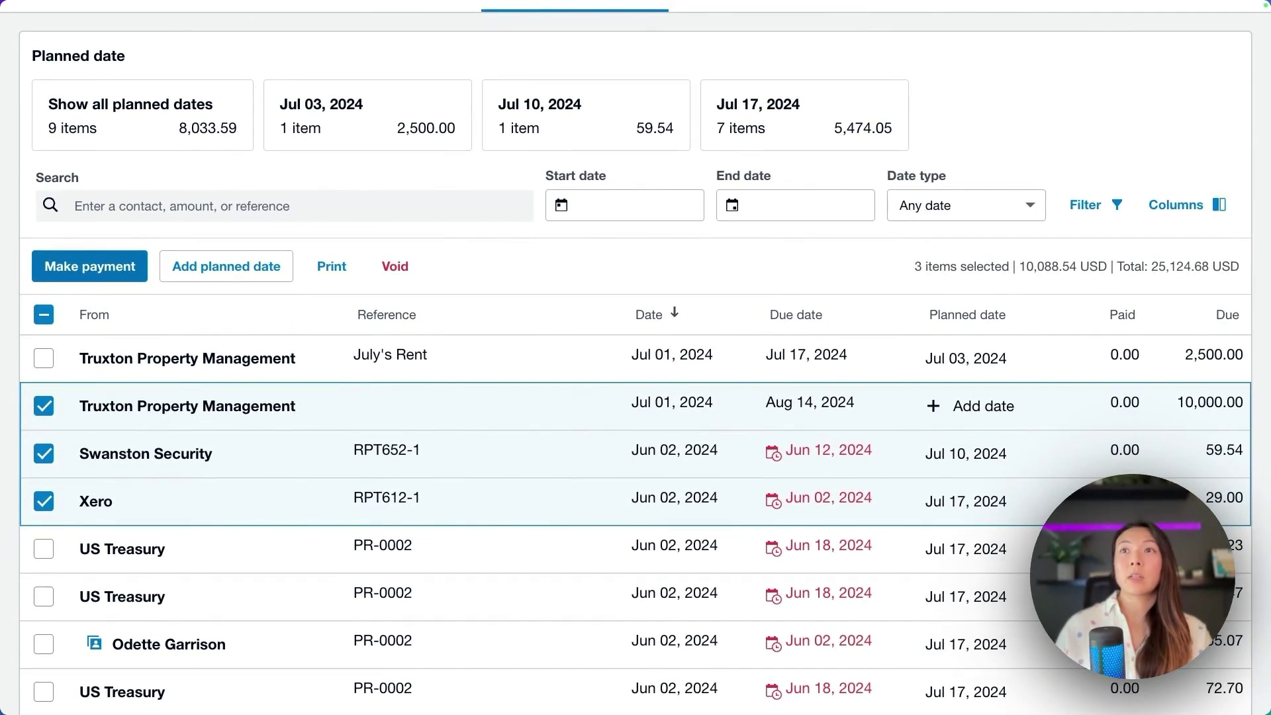
left_click(91, 272)
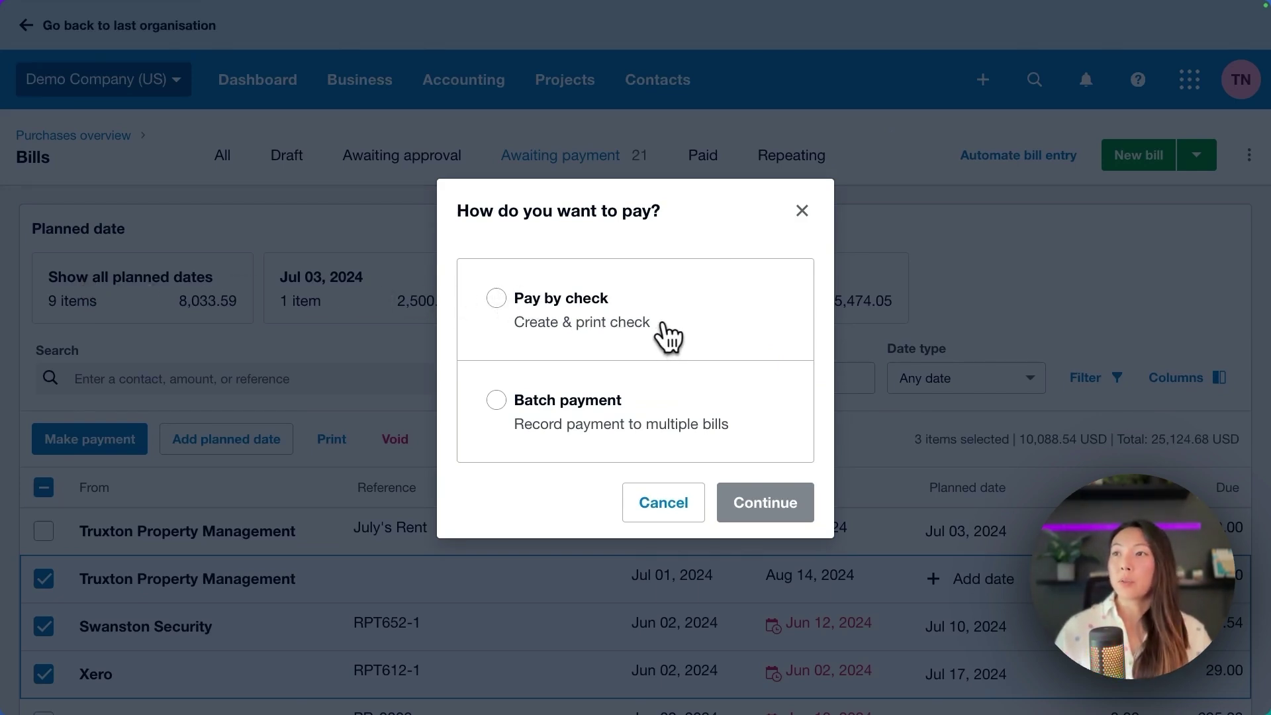
left_click(668, 338)
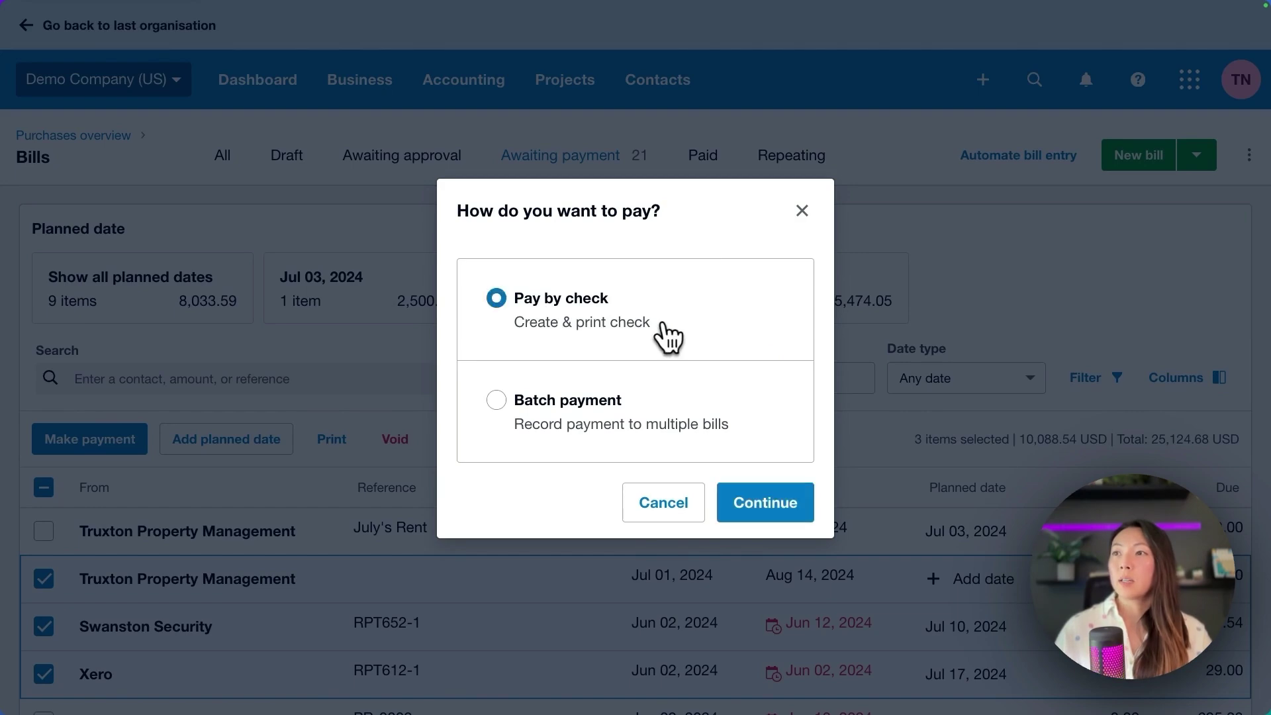
left_click(795, 515)
scroll(801, 526, "down", 3)
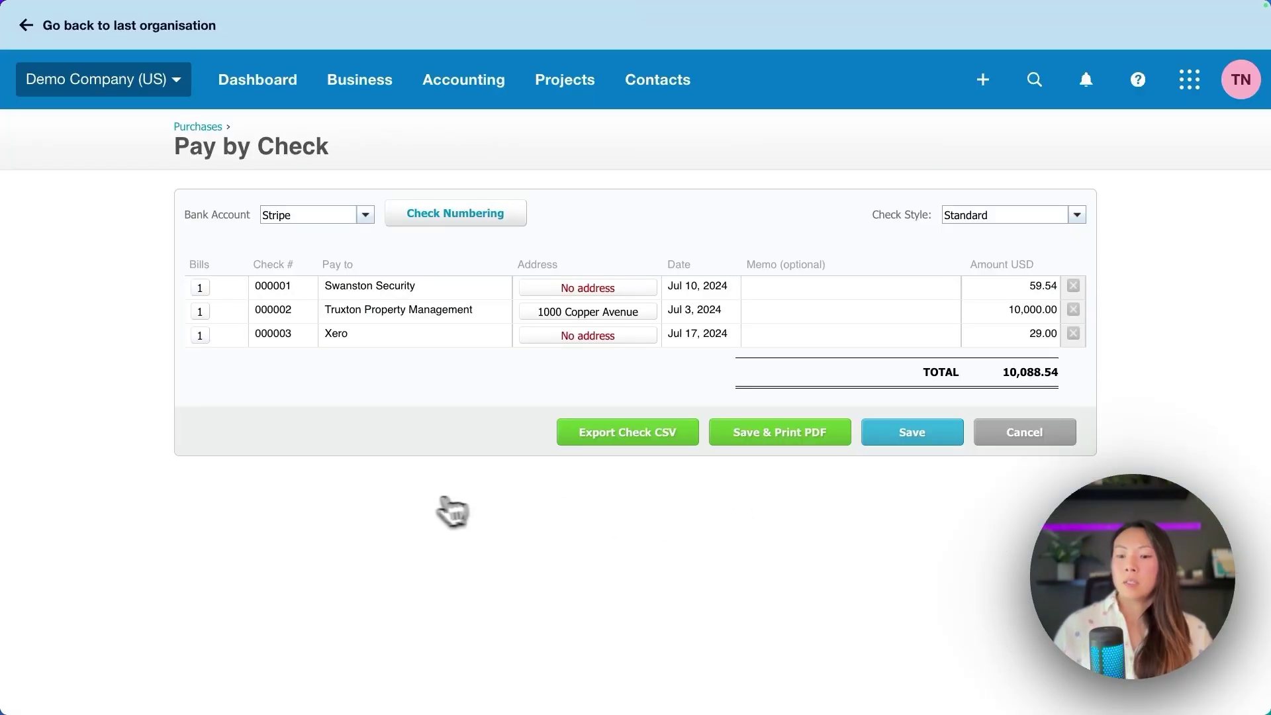
key("ctrl+plus")
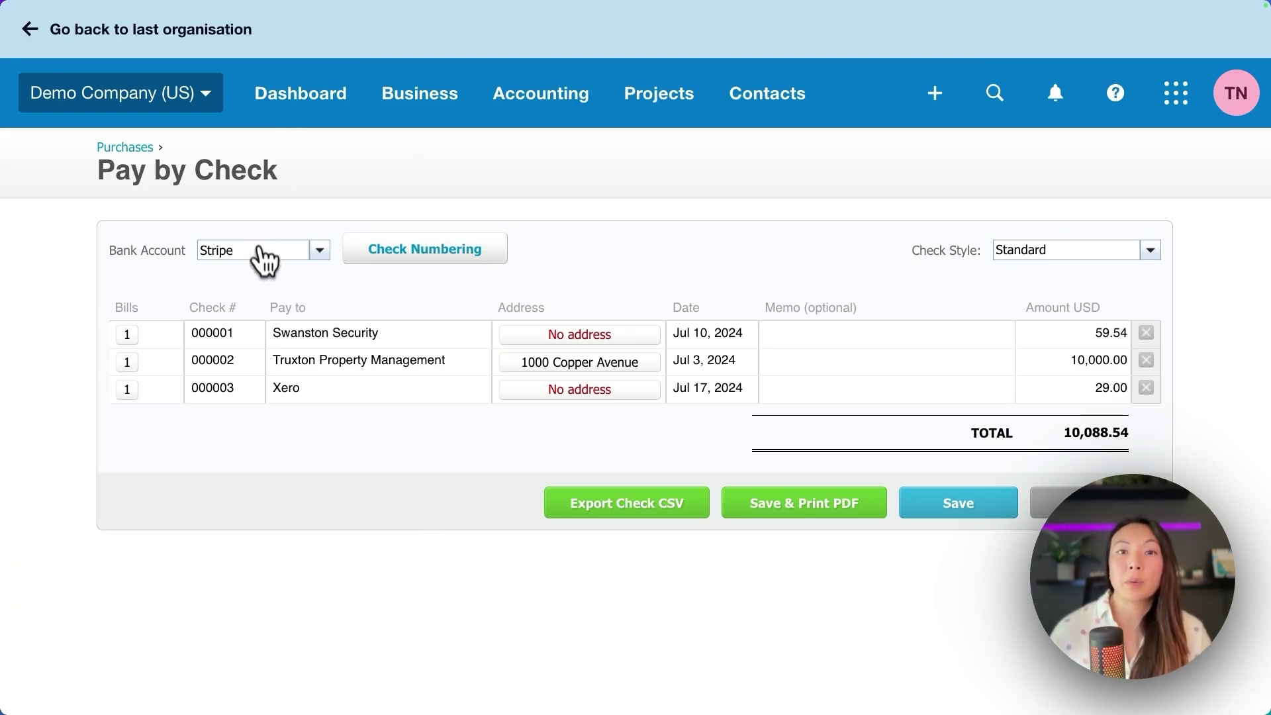
left_click(319, 256)
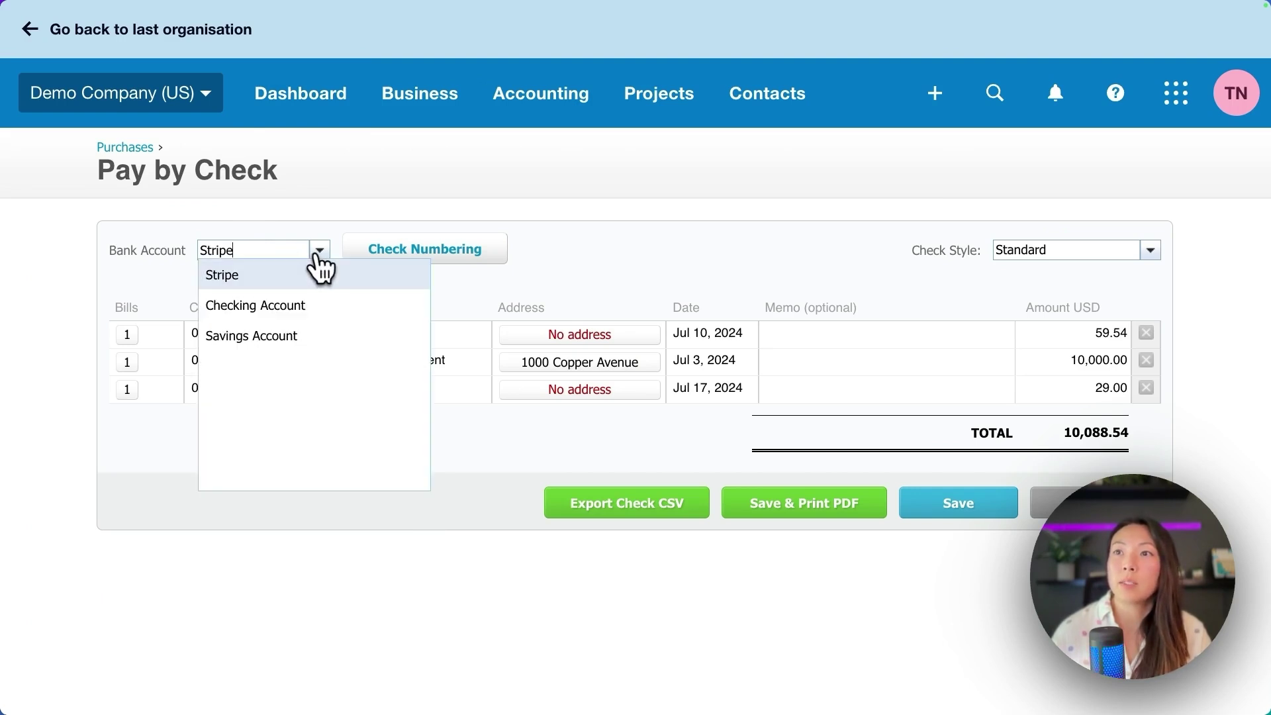
left_click(369, 320)
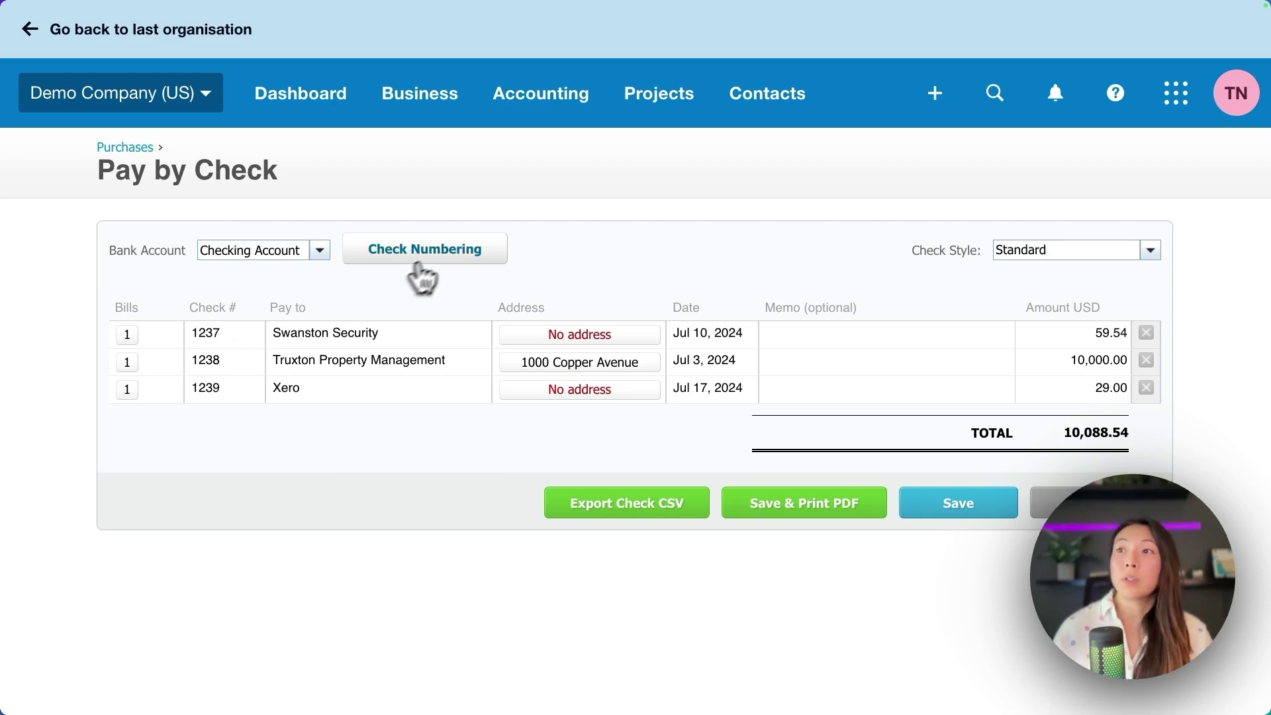
left_click(440, 262)
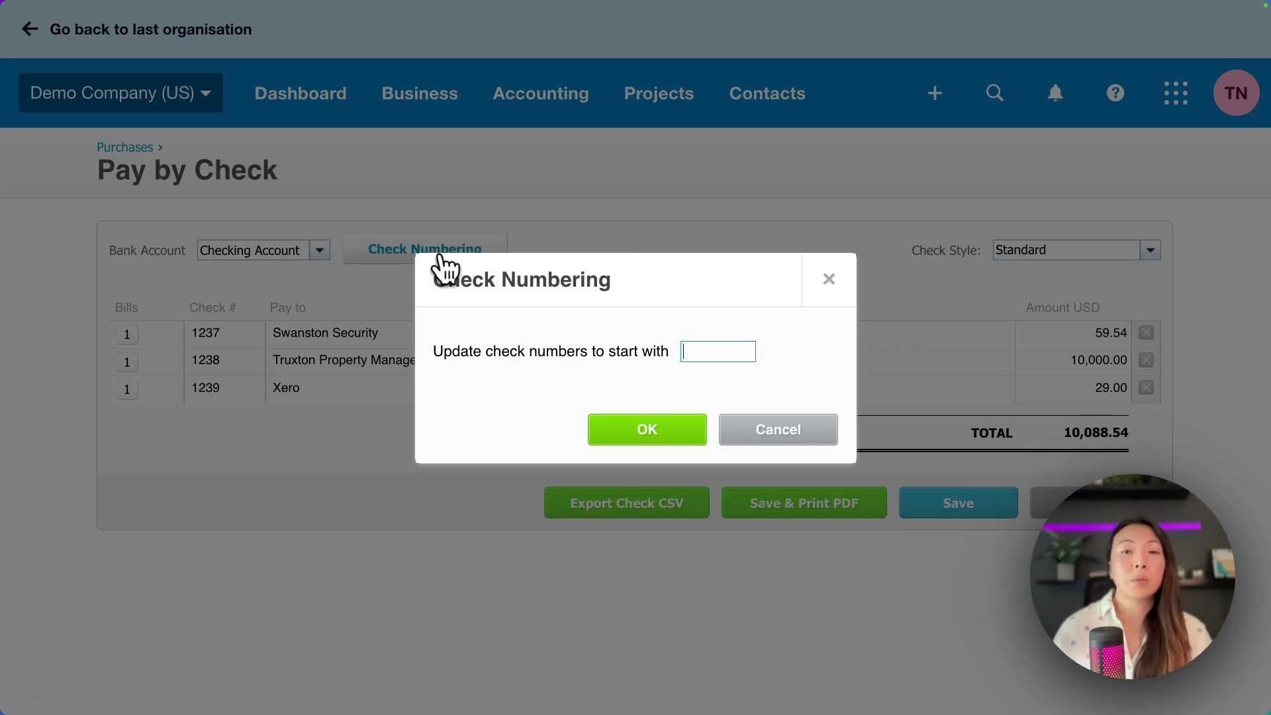
left_click(690, 358)
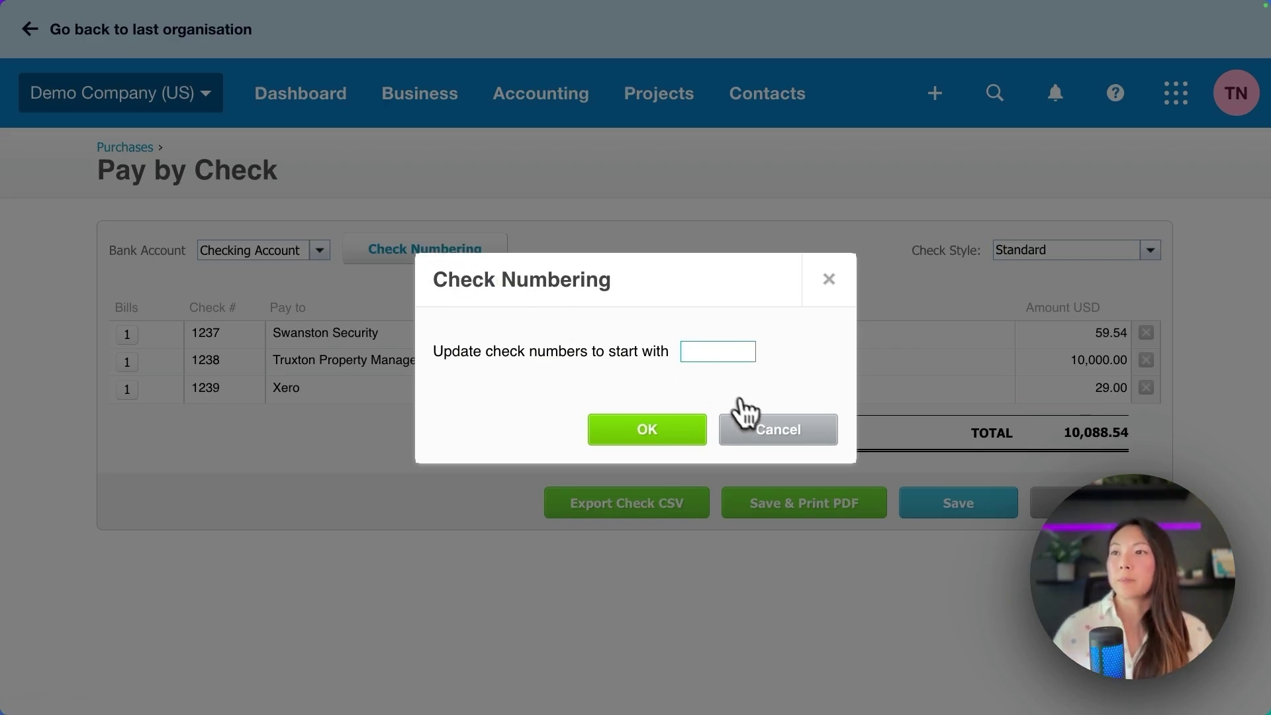
left_click(771, 431)
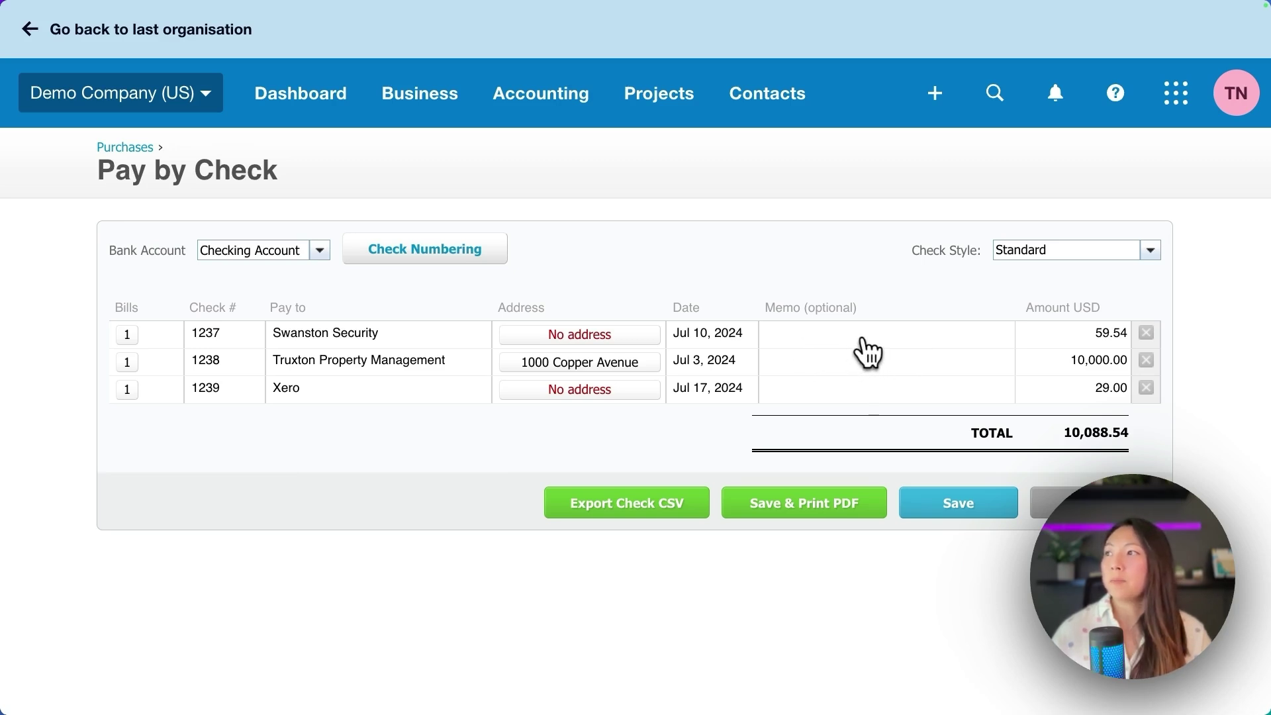
left_click(1152, 251)
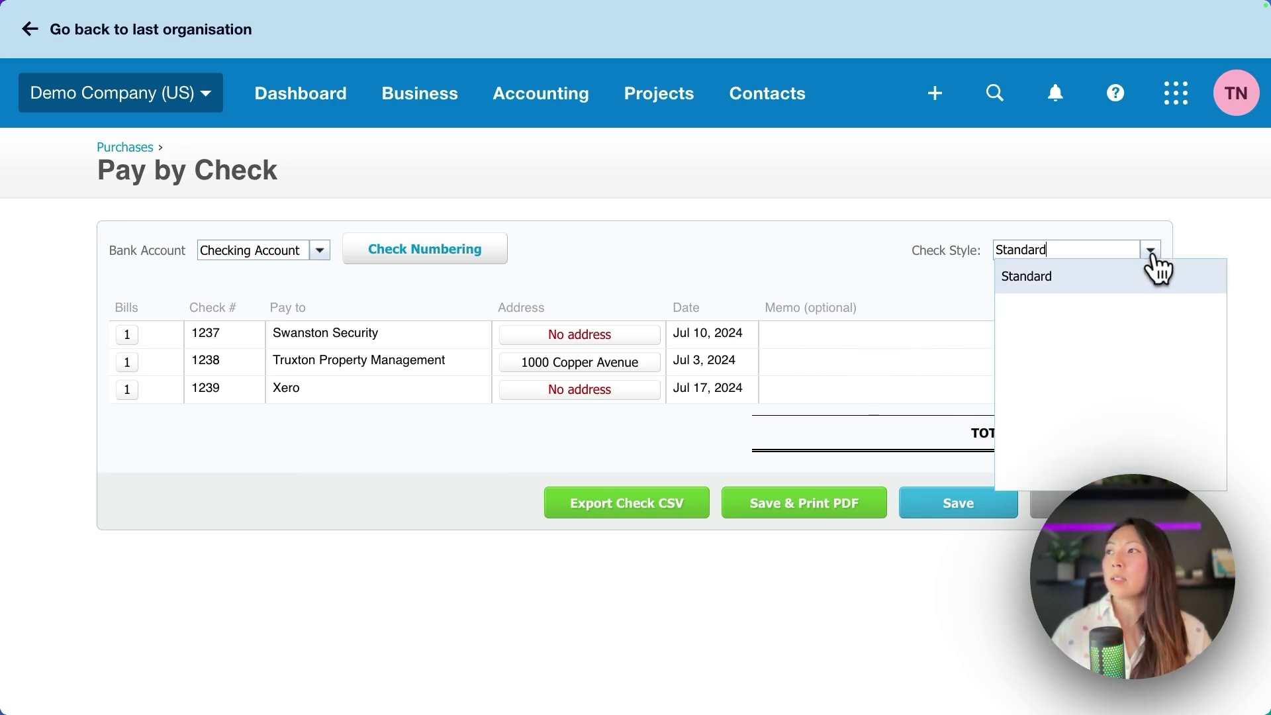
left_click(1073, 276)
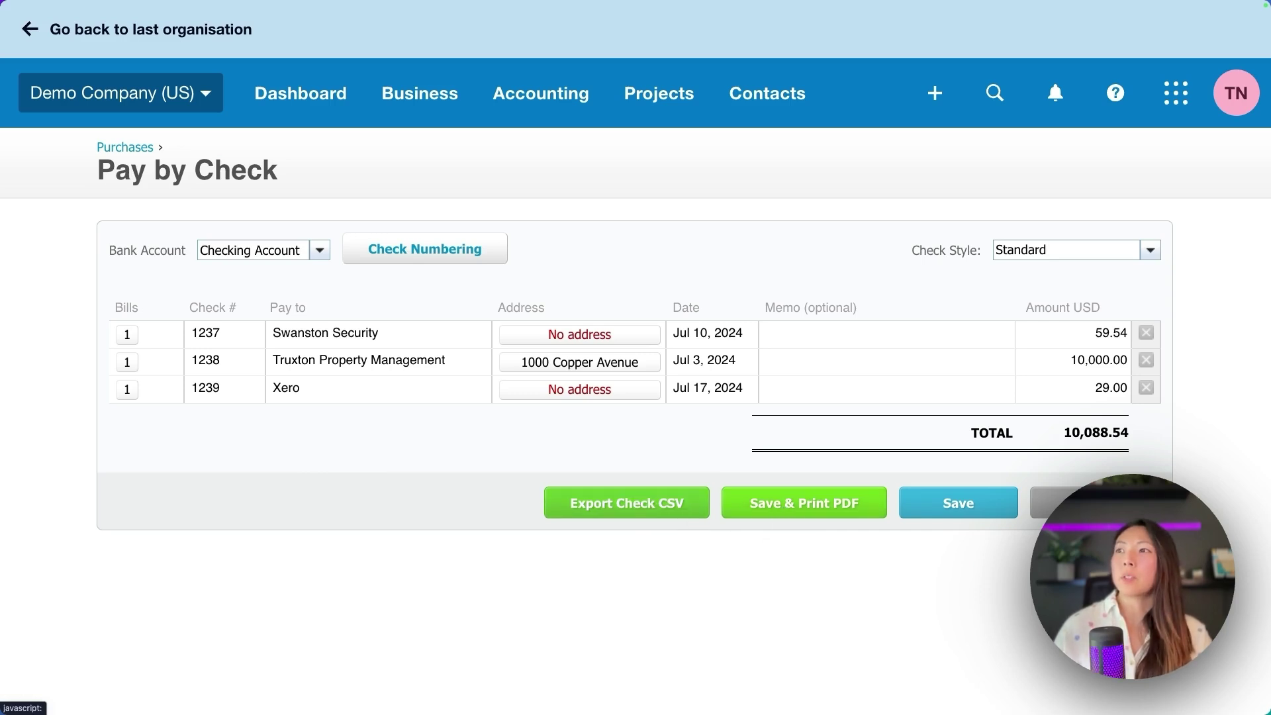
left_click(801, 511)
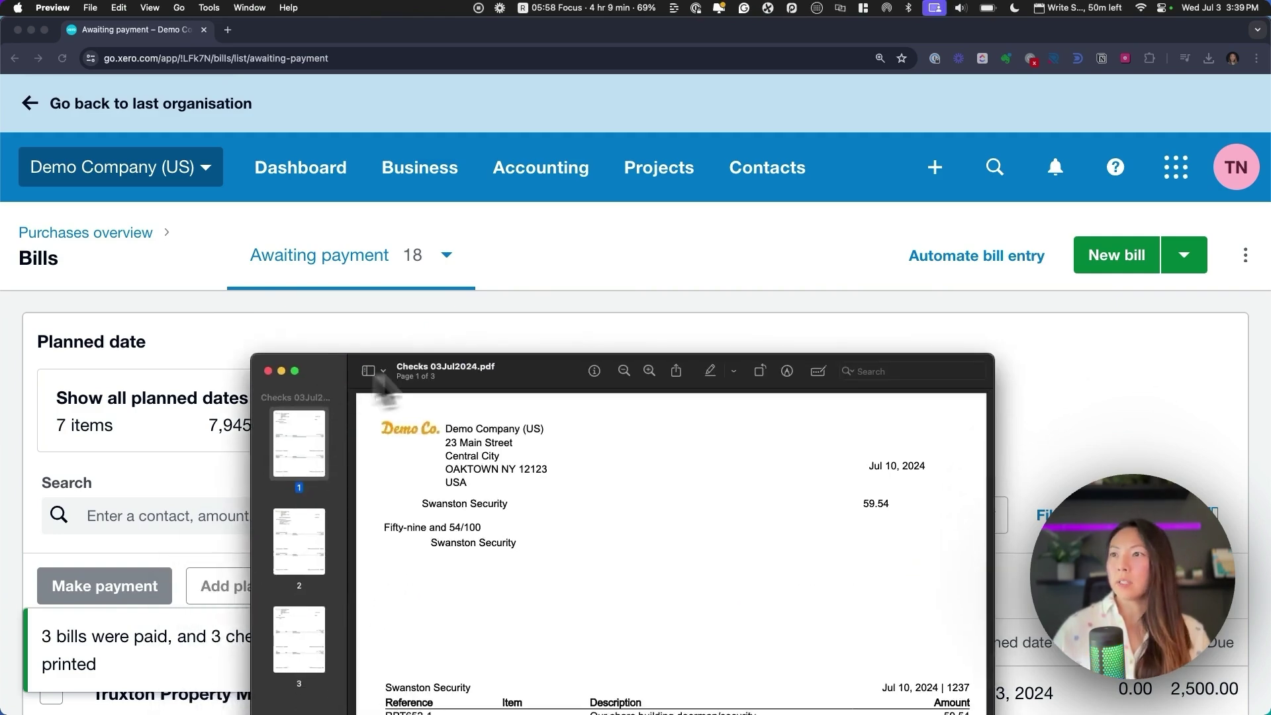
double_click(431, 372)
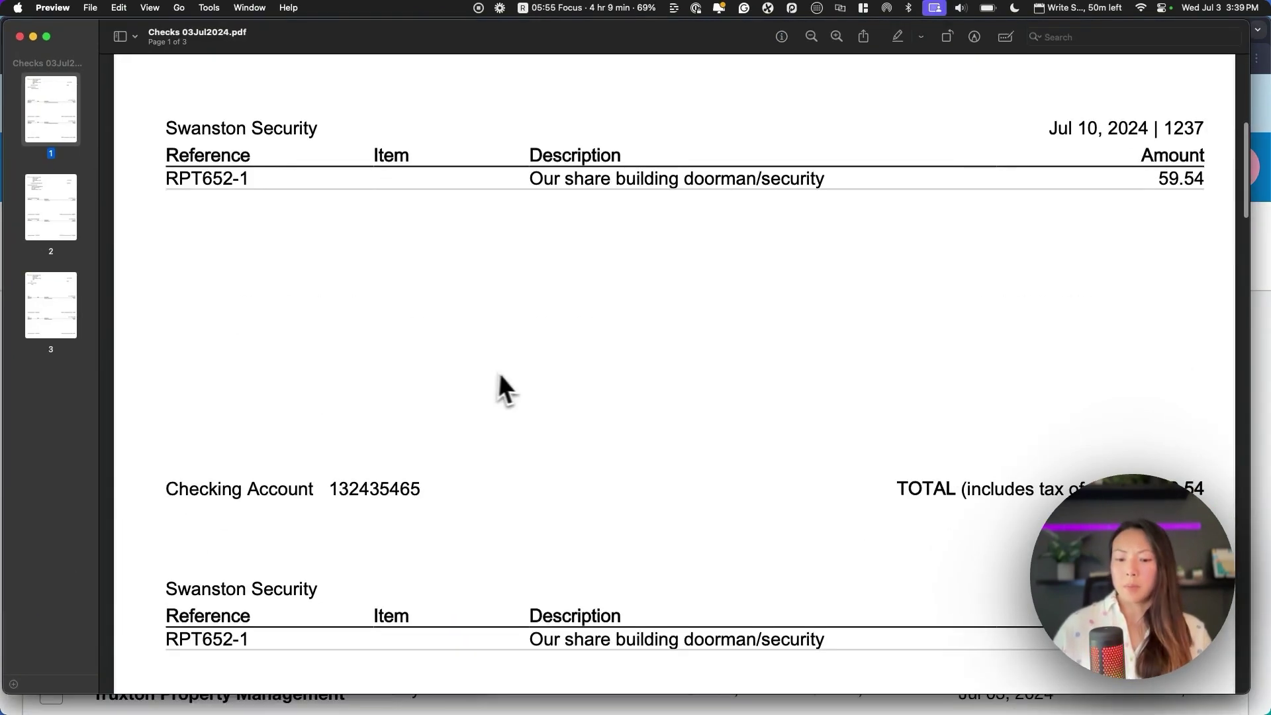
key("super+minus")
key("super+minus")
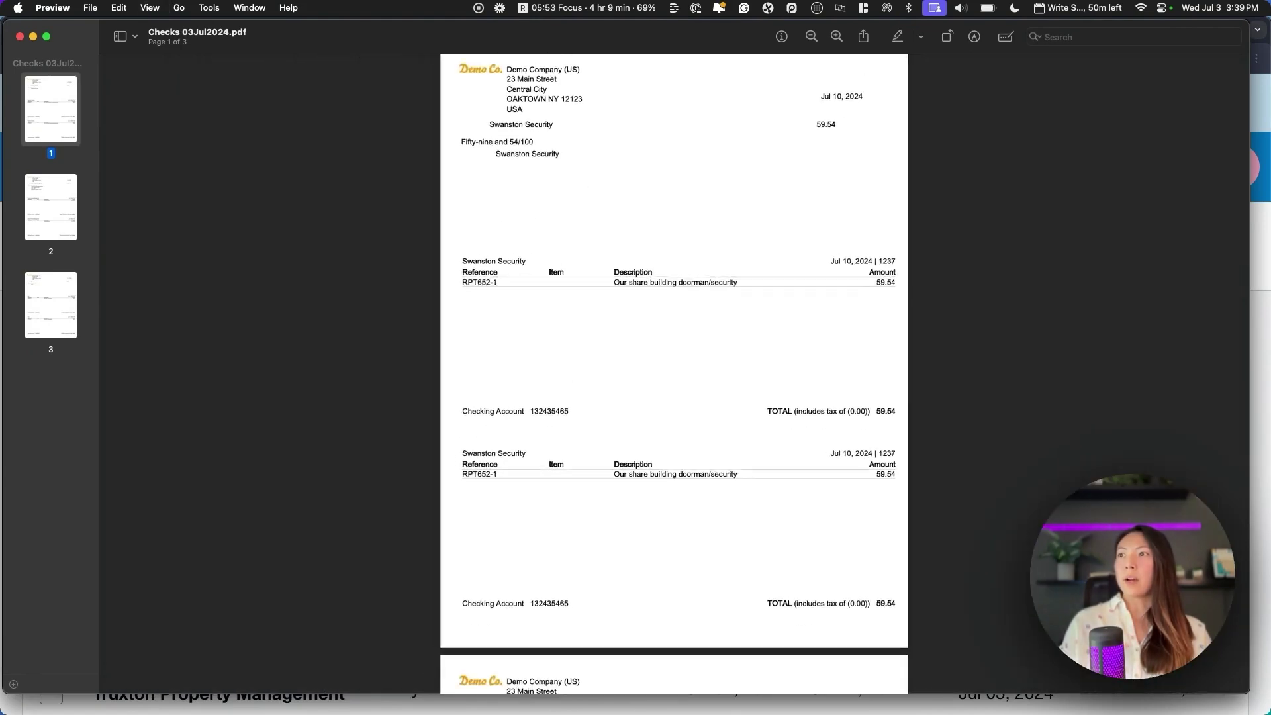
scroll(523, 397, "up", 1)
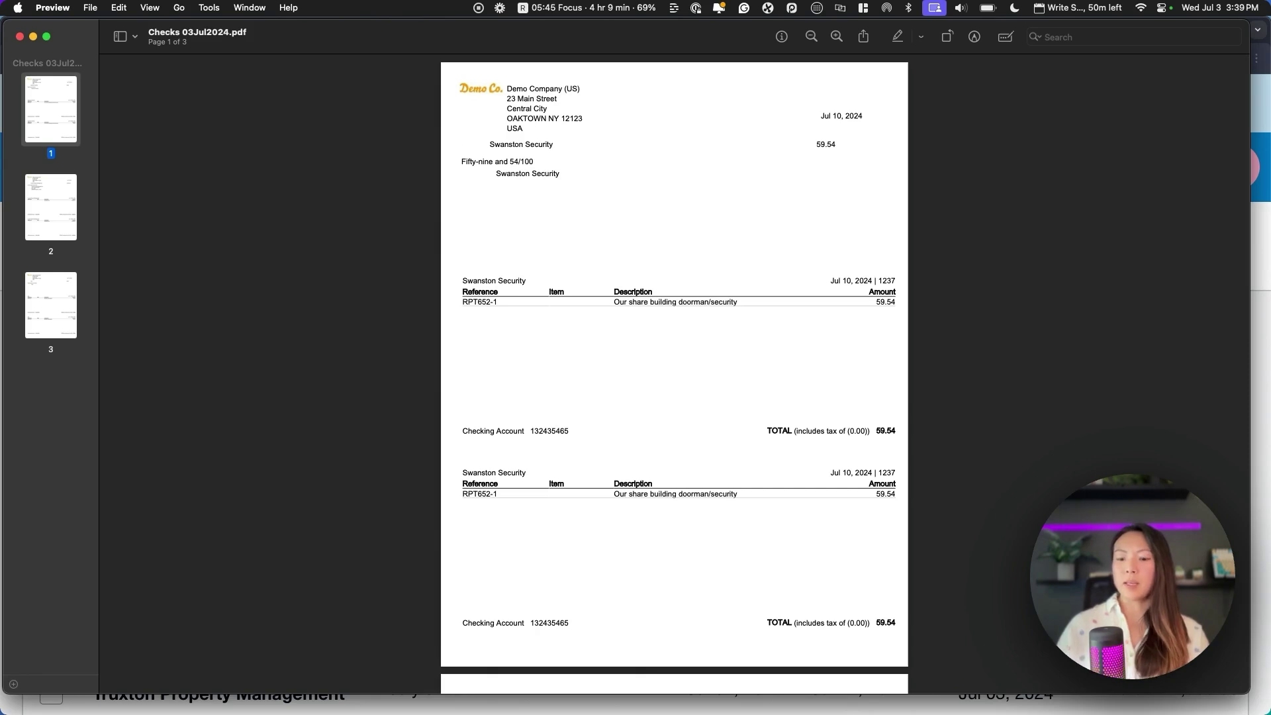
key("super+plus")
scroll(661, 311, "up", 3)
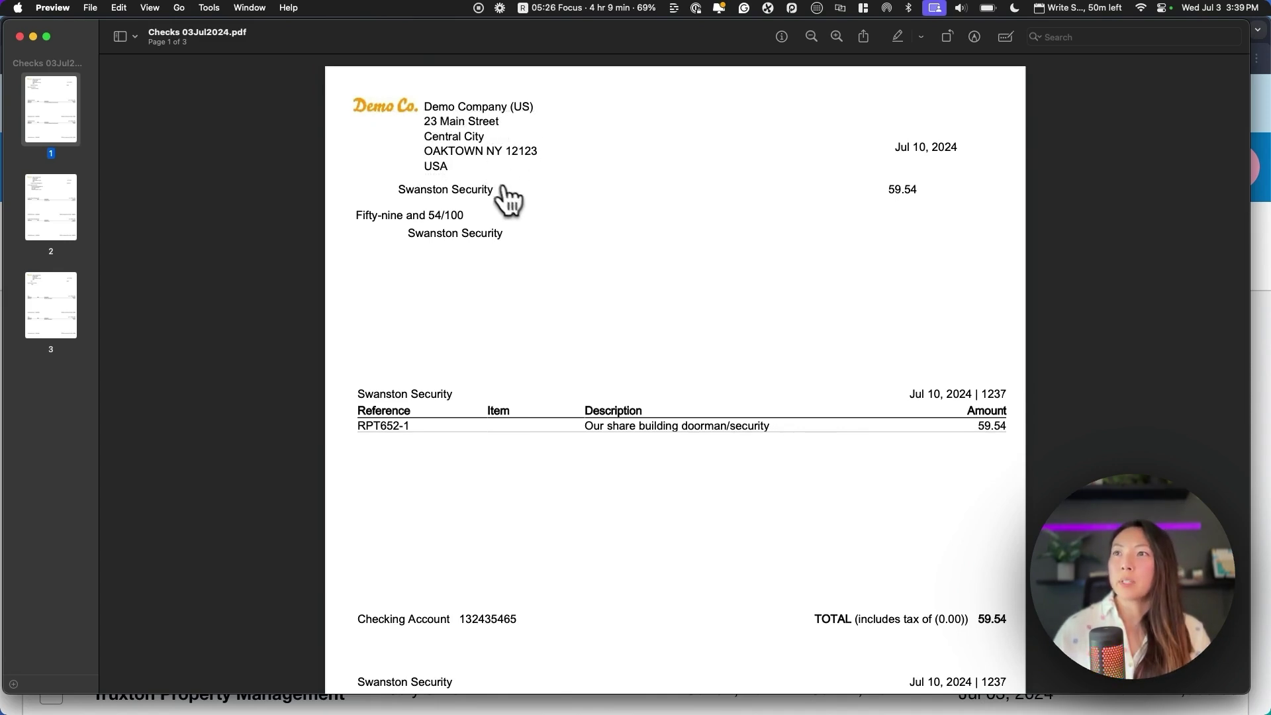
scroll(764, 417, "down", 3)
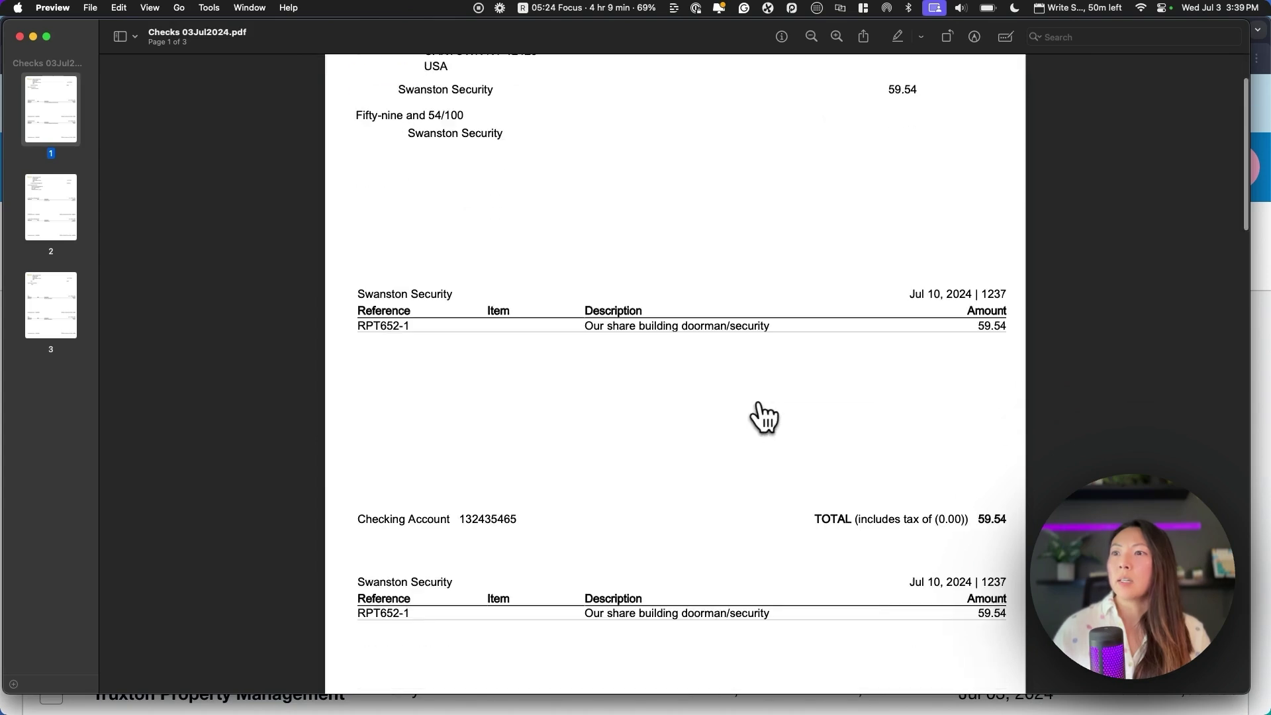
scroll(765, 417, "down", 1)
scroll(764, 417, "down", 6)
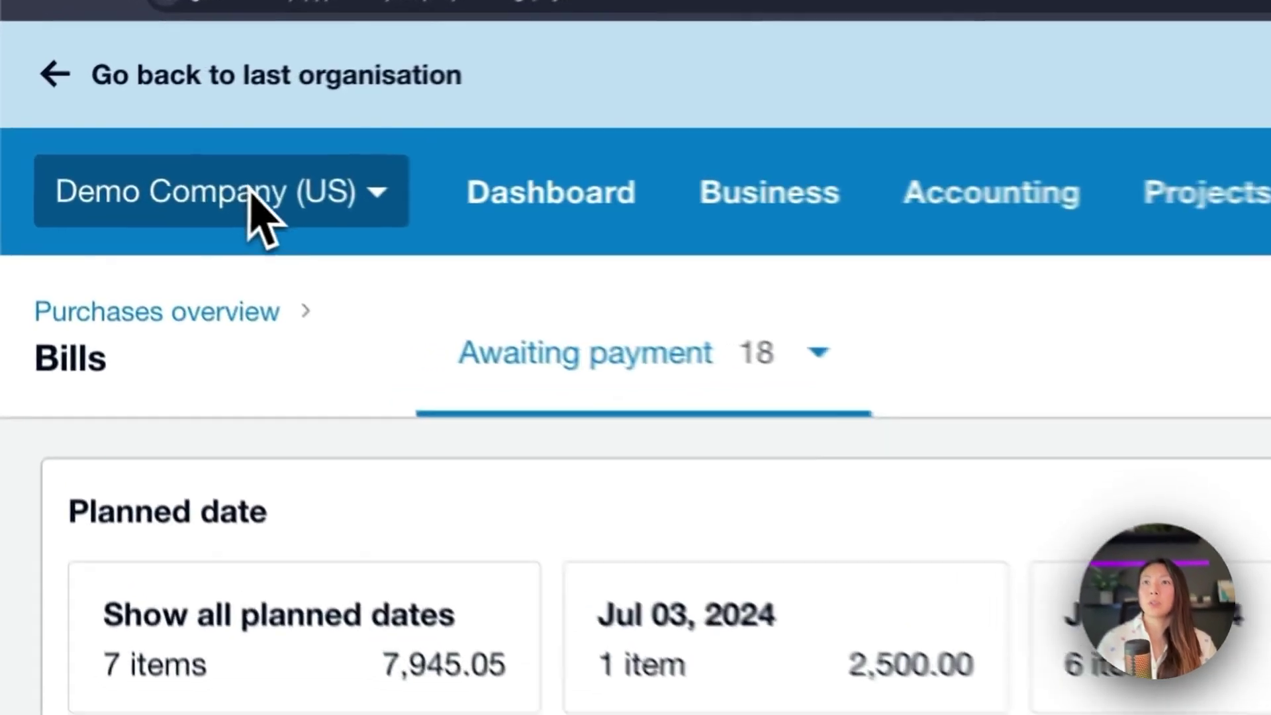
left_click(169, 174)
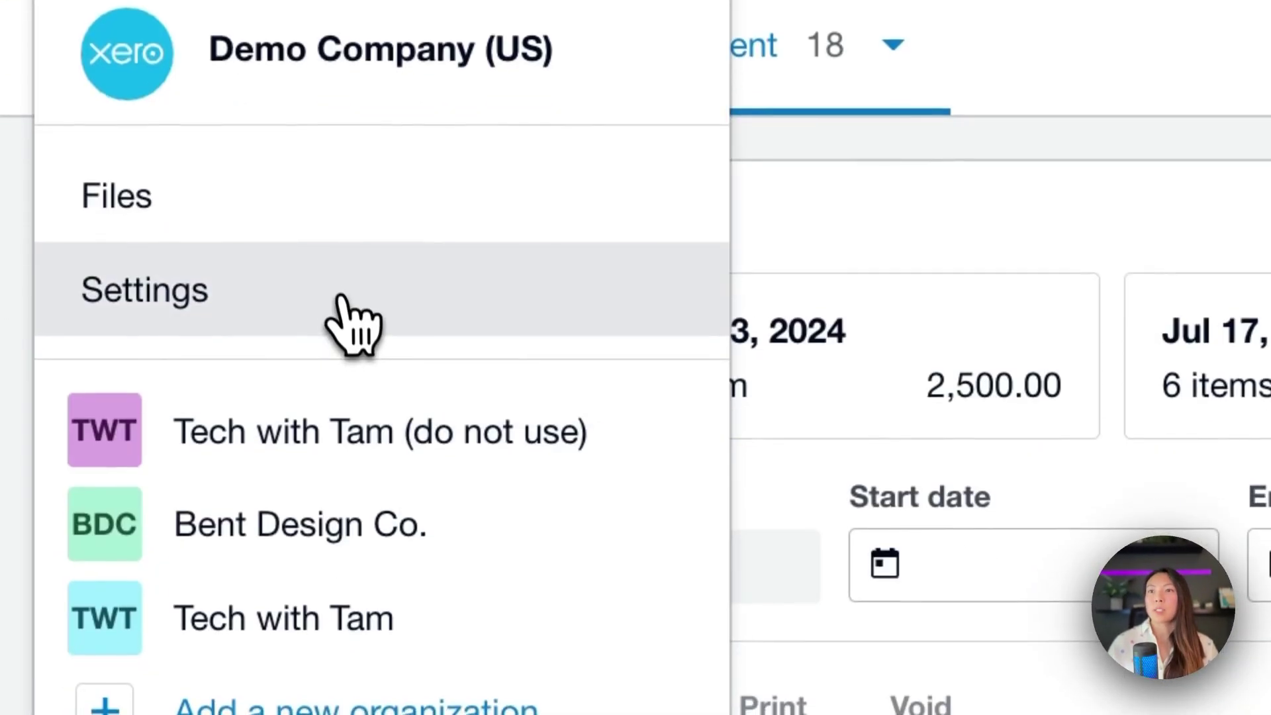
left_click(351, 334)
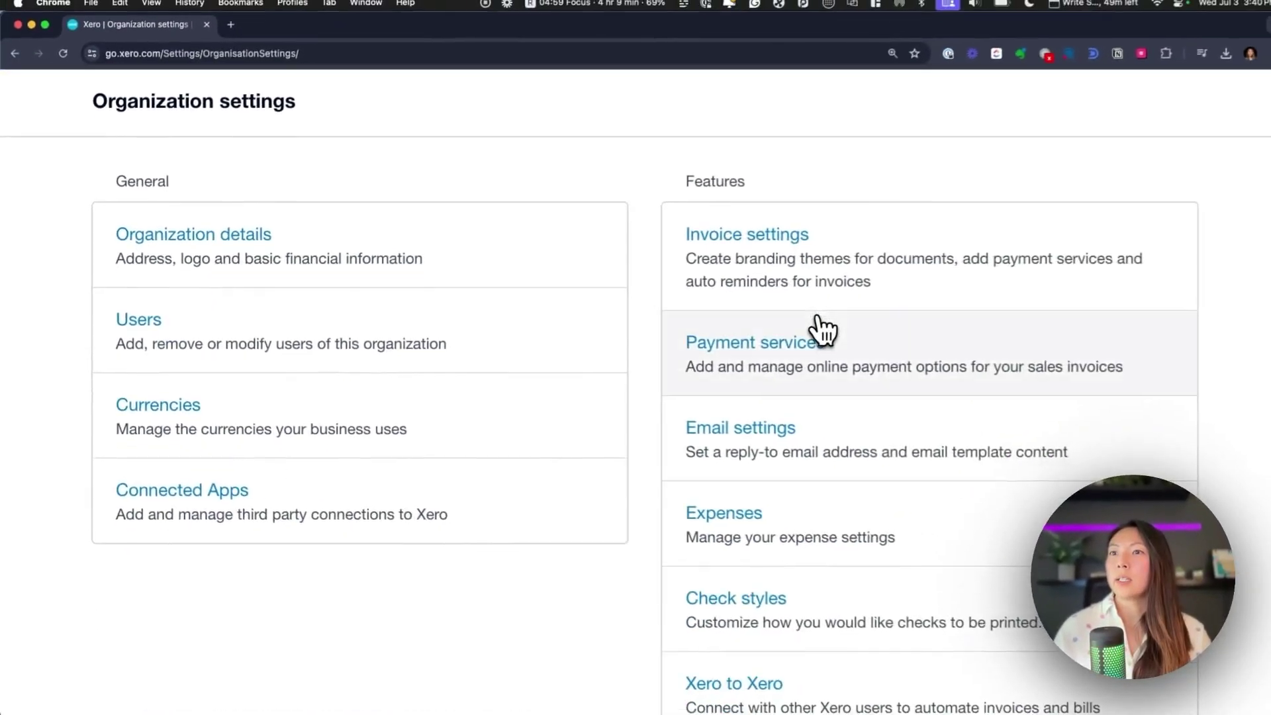
scroll(802, 329, "down", 5)
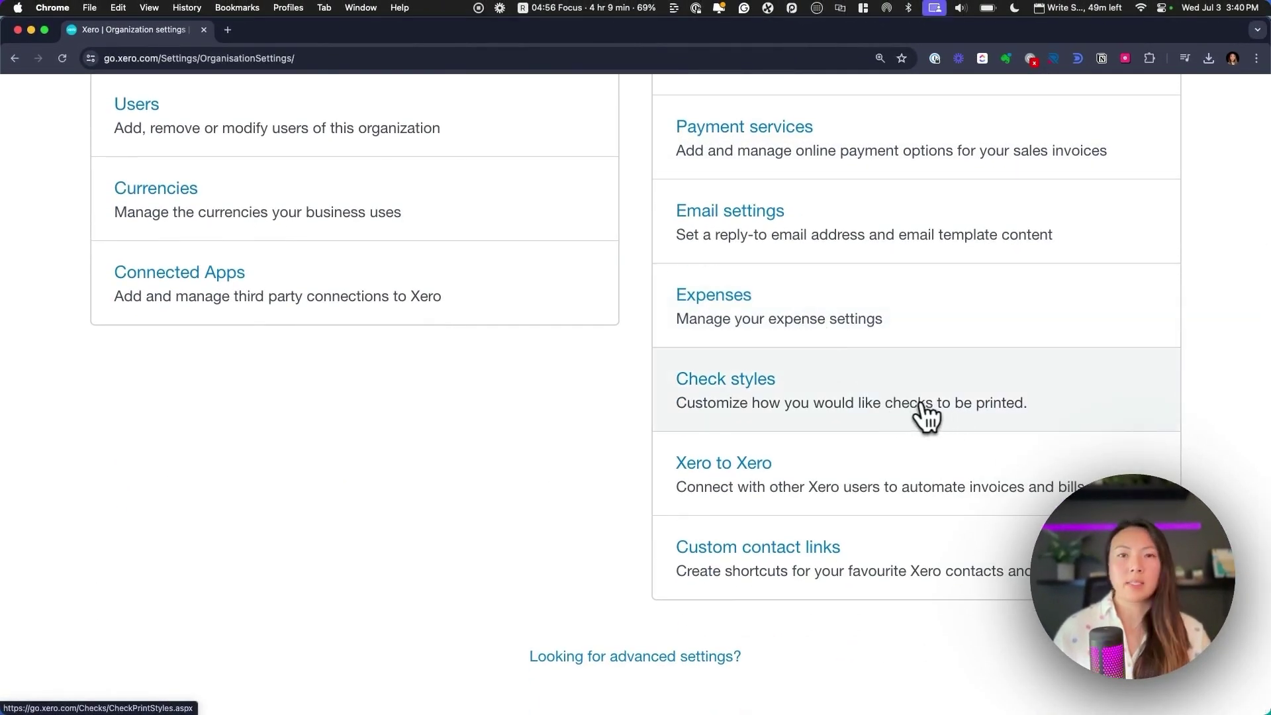
left_click(920, 403)
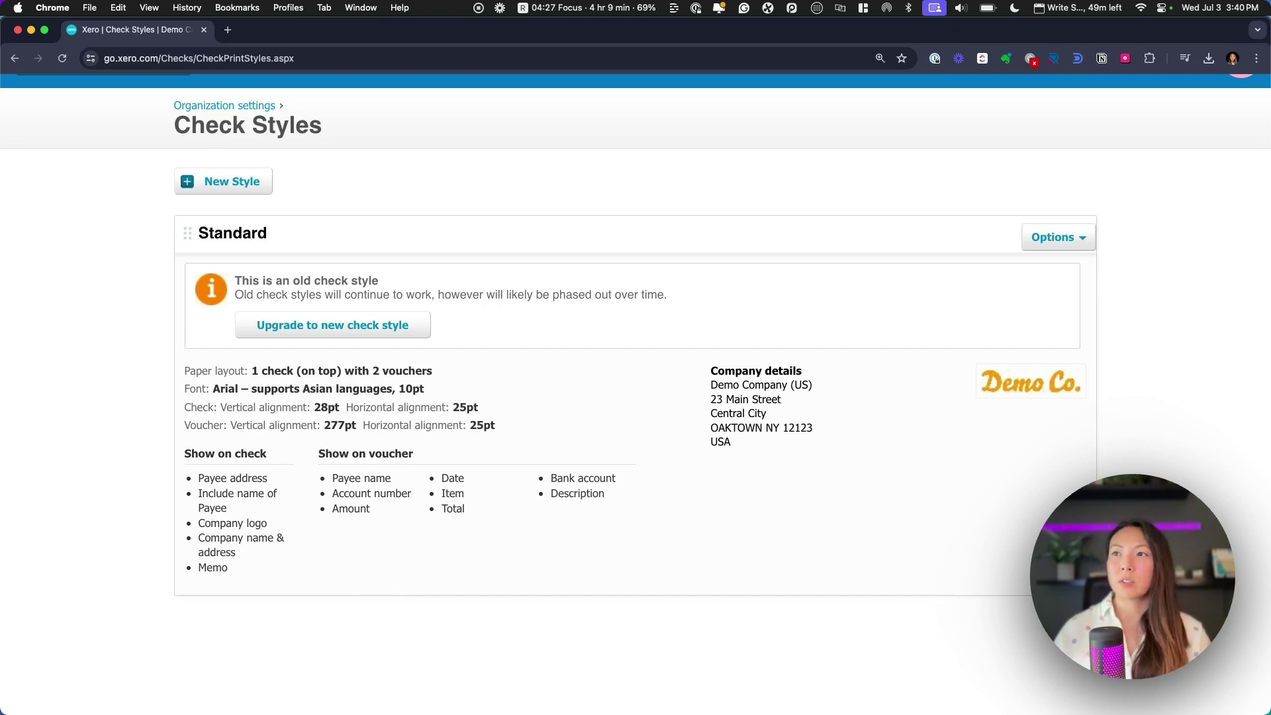
left_click(356, 334)
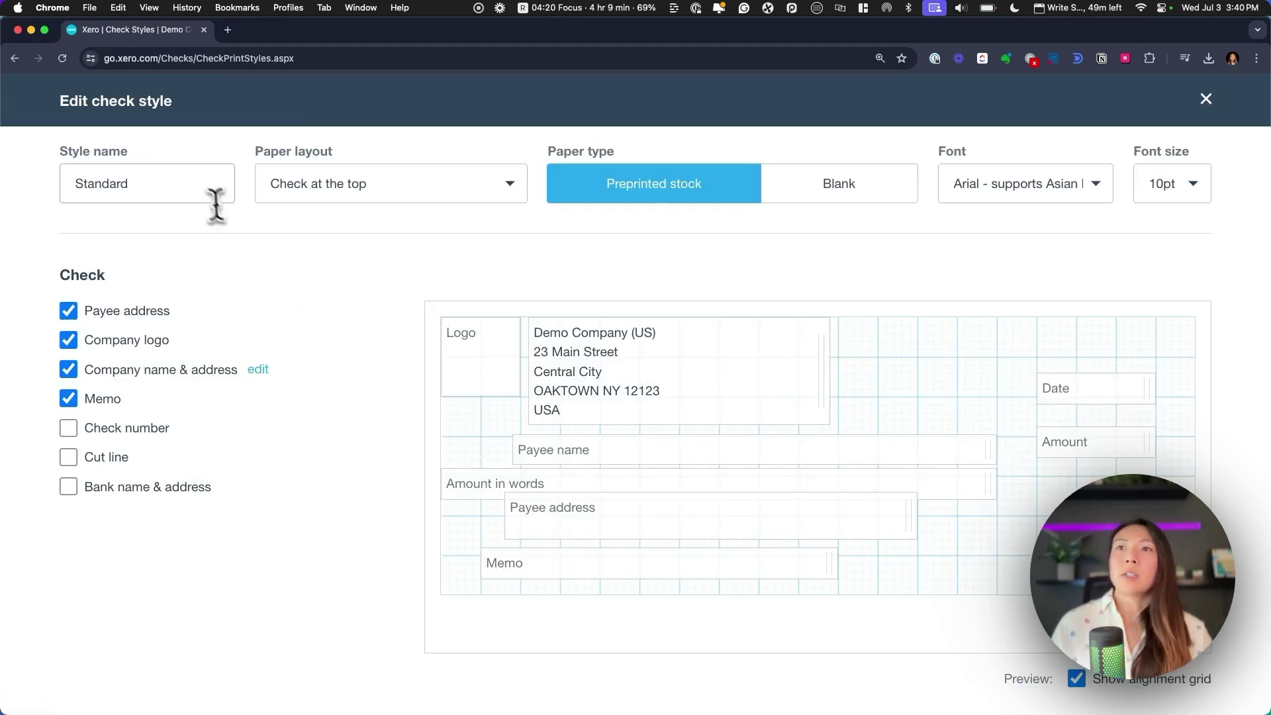
left_click(174, 192)
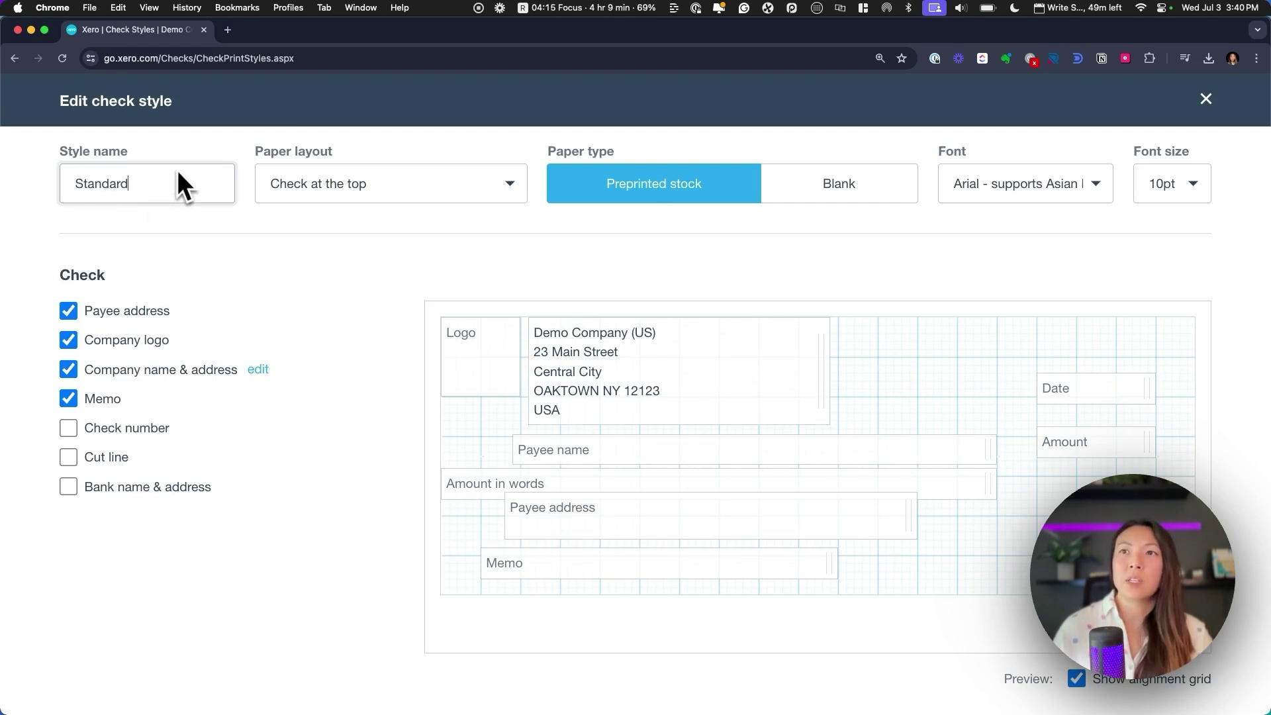
left_click(472, 191)
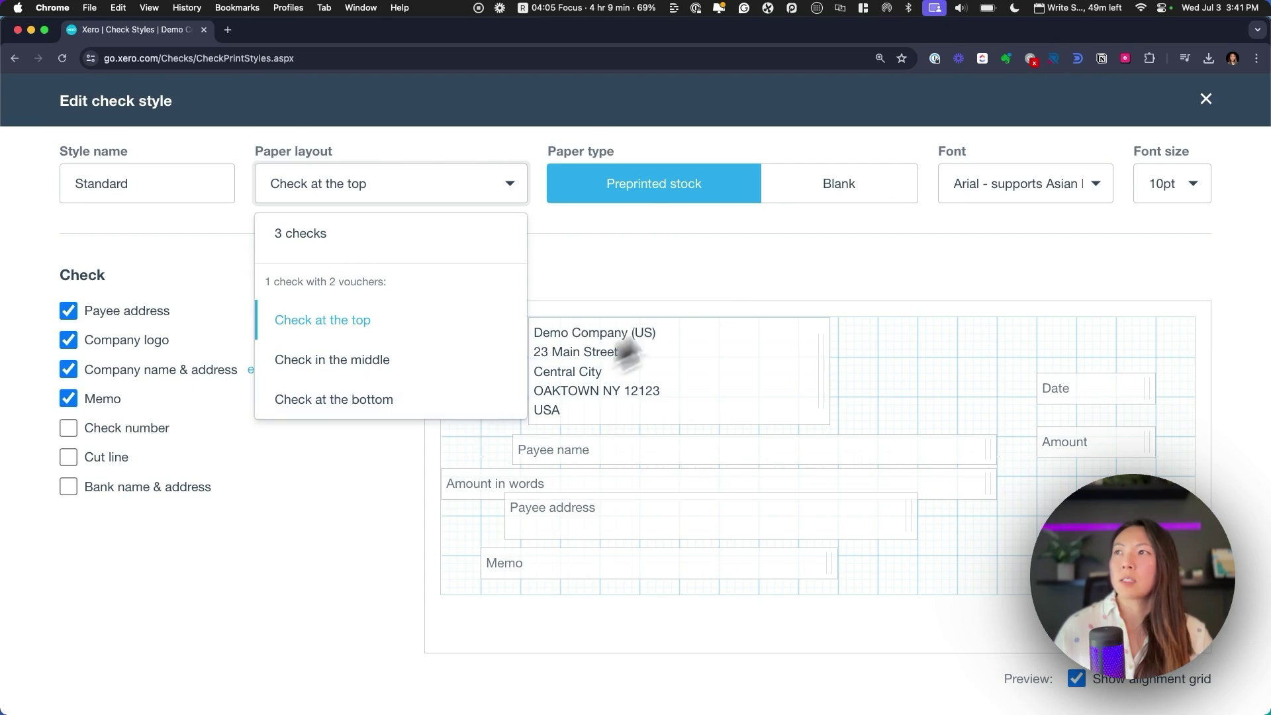
left_click(731, 284)
left_click(860, 195)
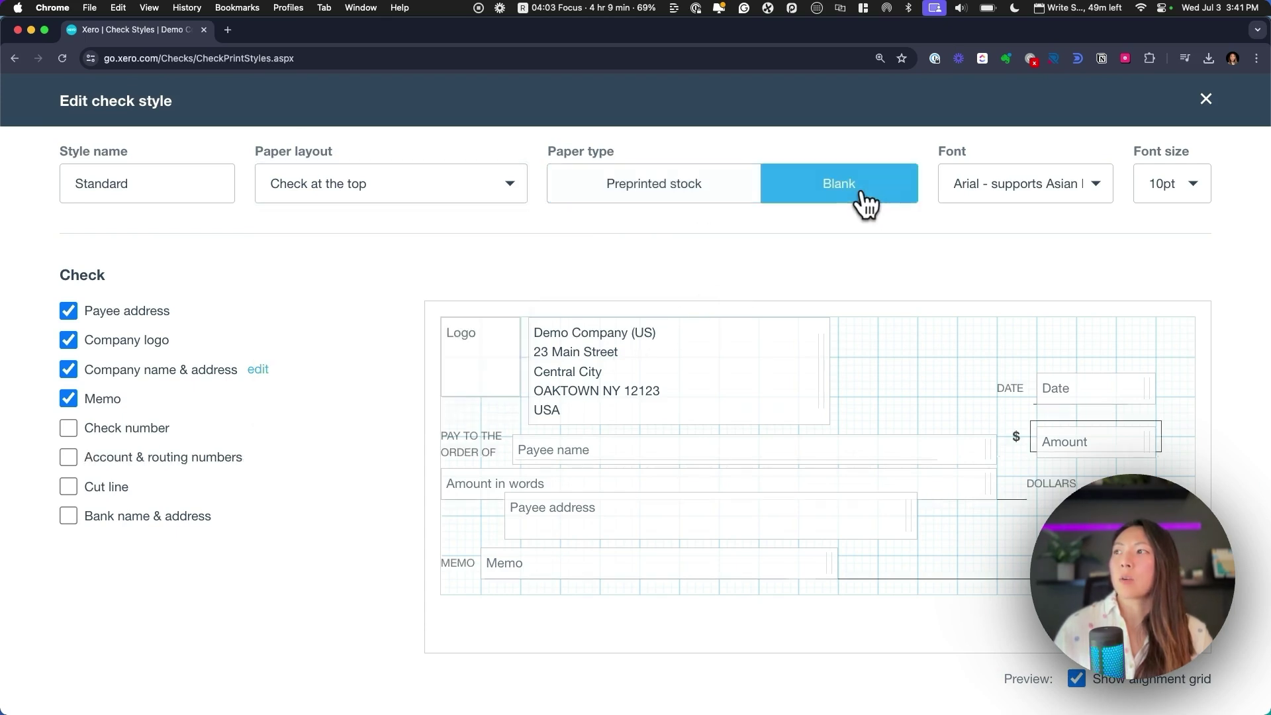
left_click(706, 192)
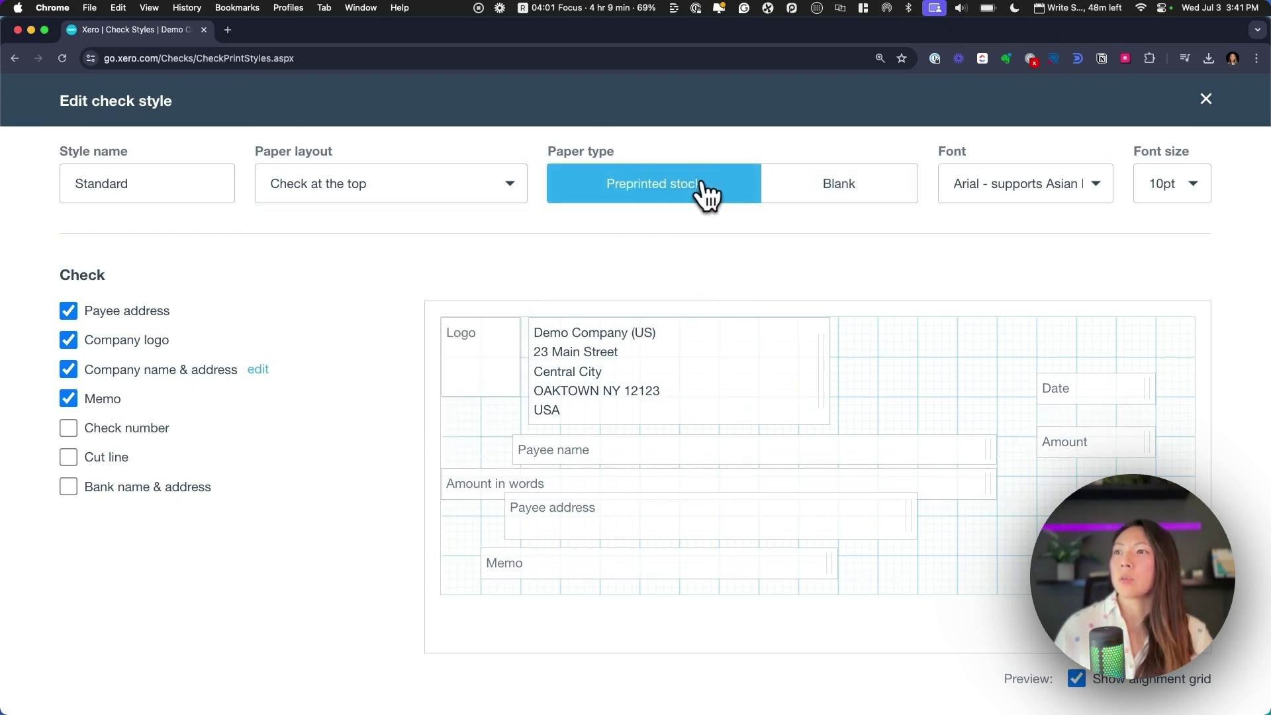
scroll(760, 471, "down", 3)
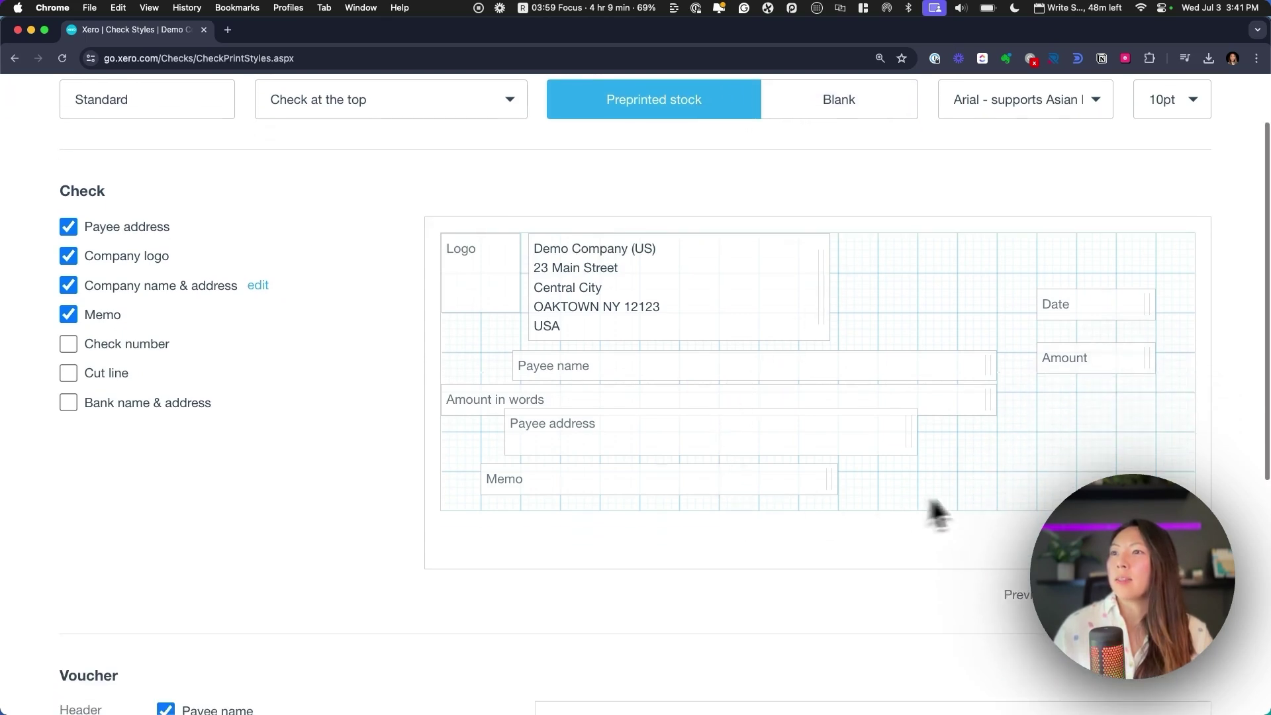
left_click_drag(715, 417, 709, 437)
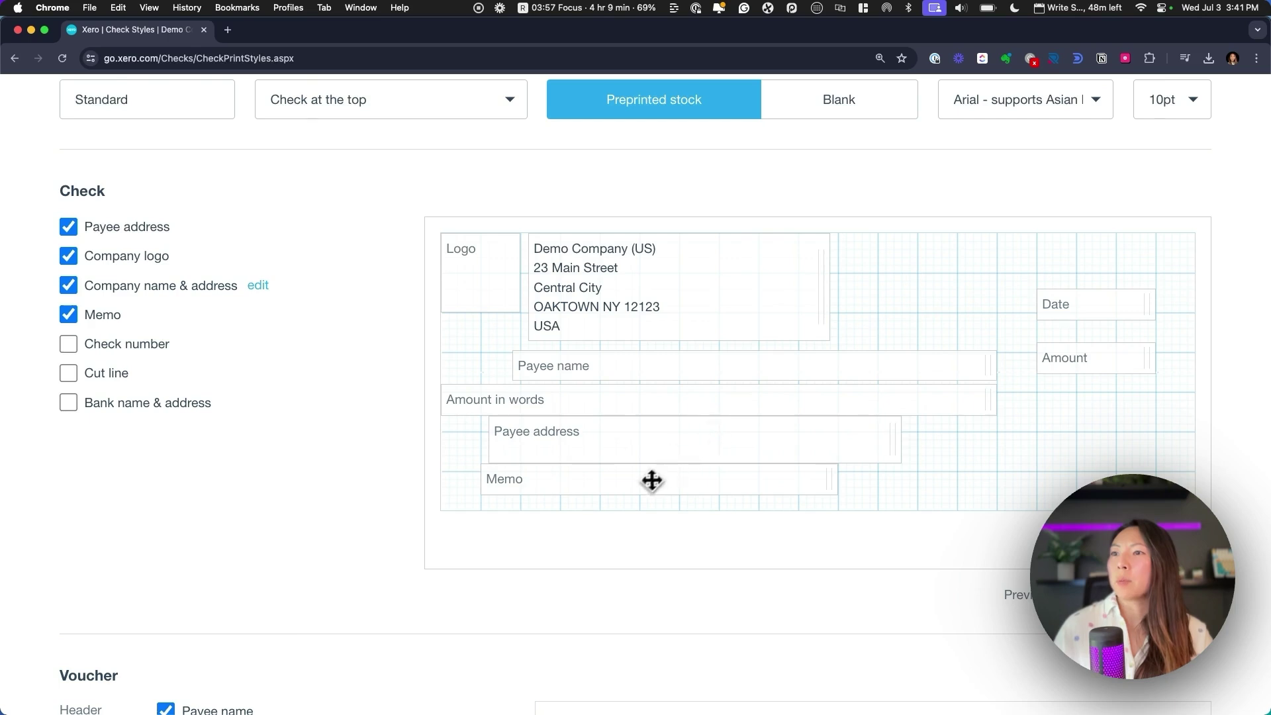
left_click_drag(652, 479, 634, 489)
left_click_drag(660, 440, 669, 442)
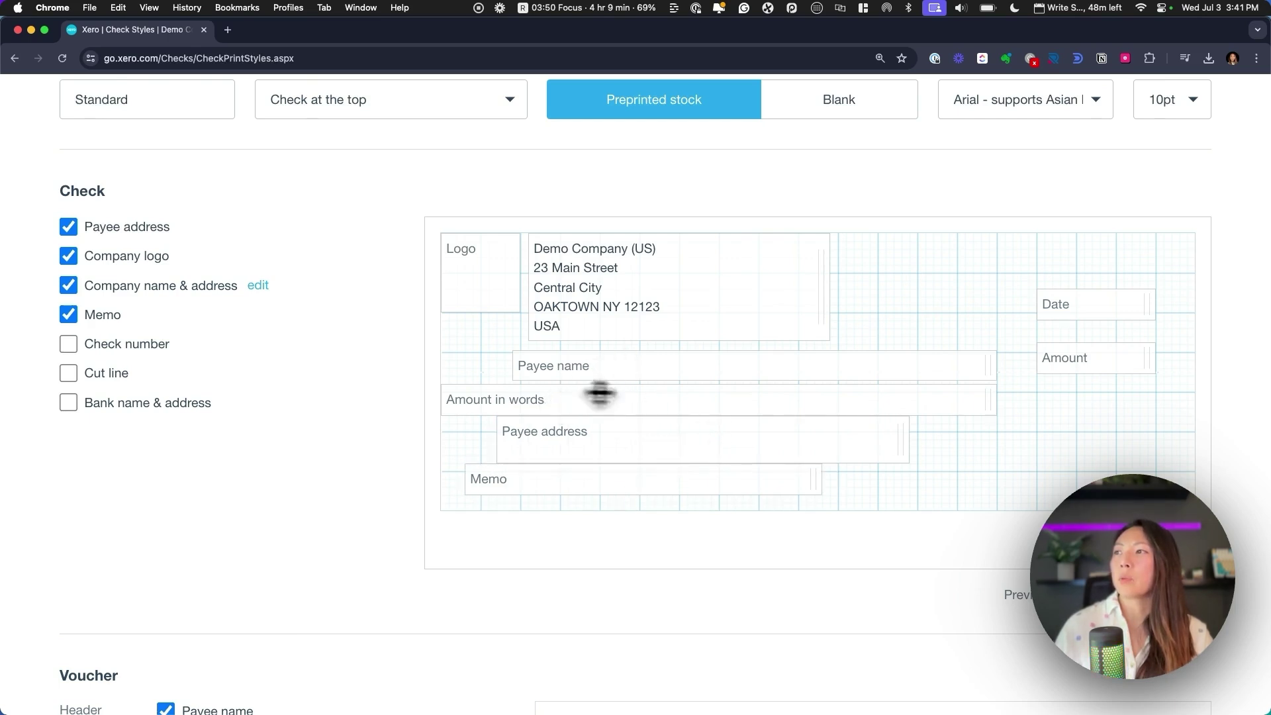
left_click_drag(1094, 351, 1095, 371)
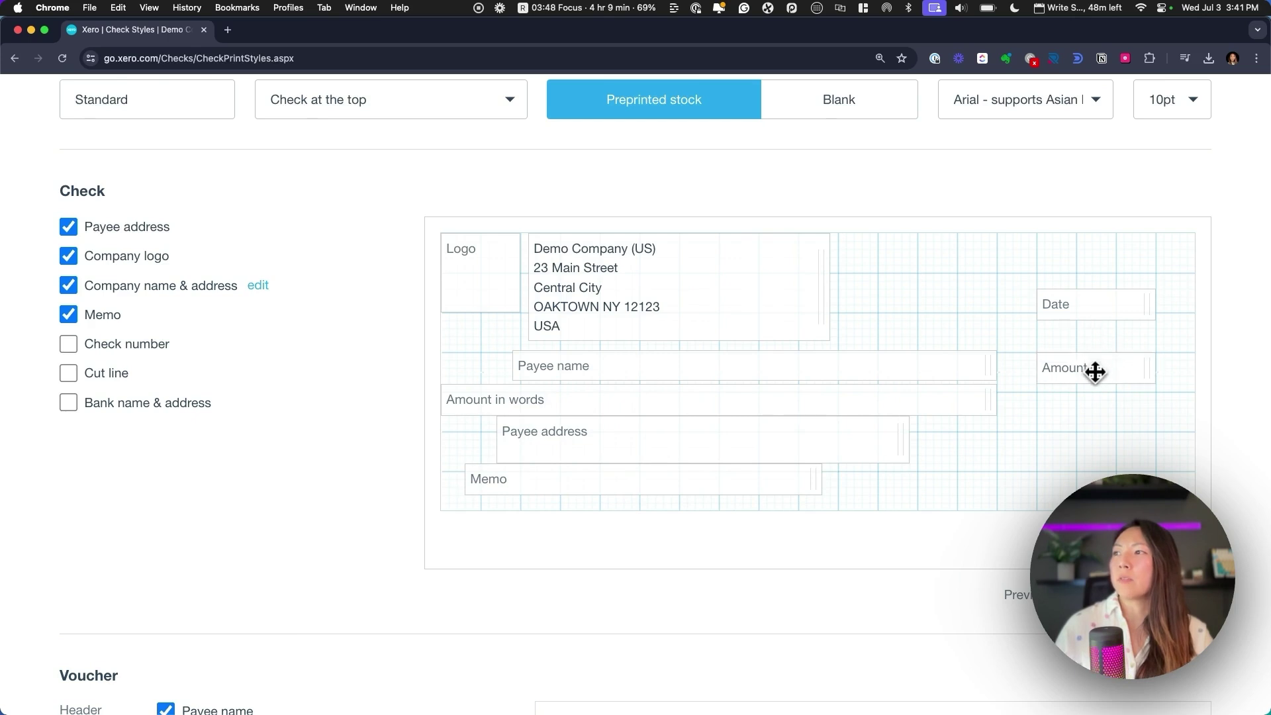
left_click_drag(1088, 311, 1092, 296)
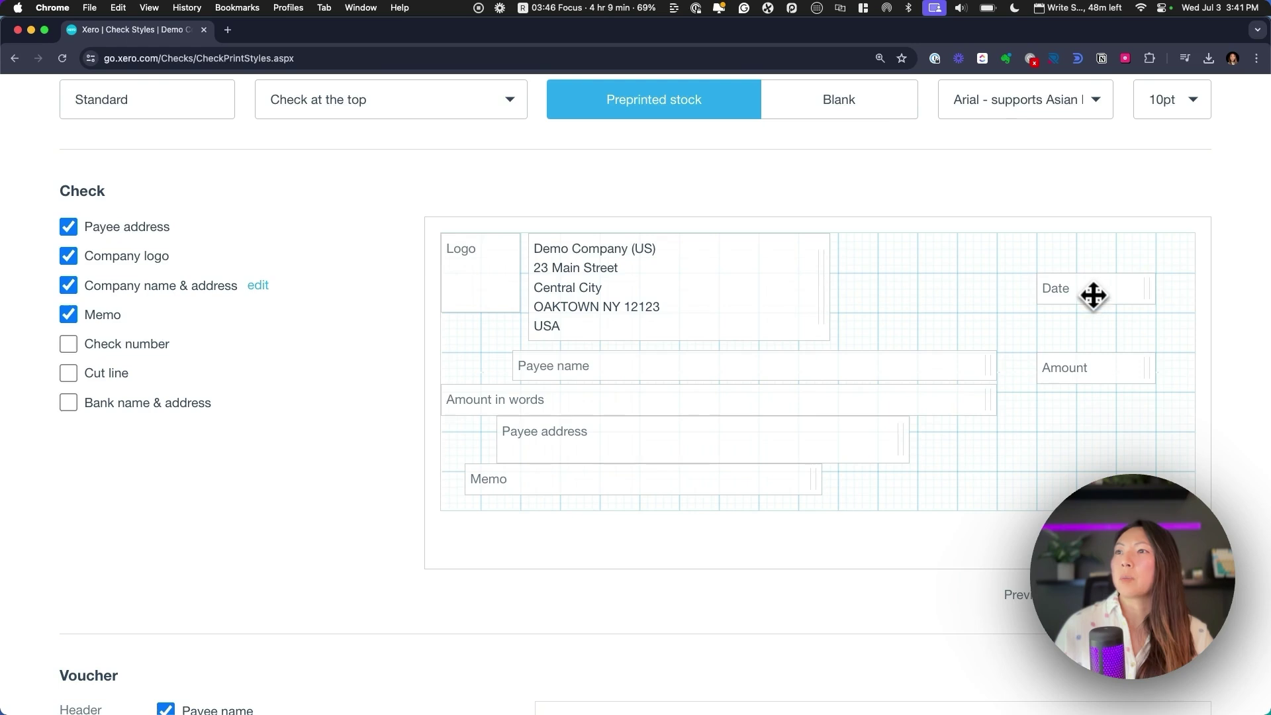
scroll(851, 440, "down", 6)
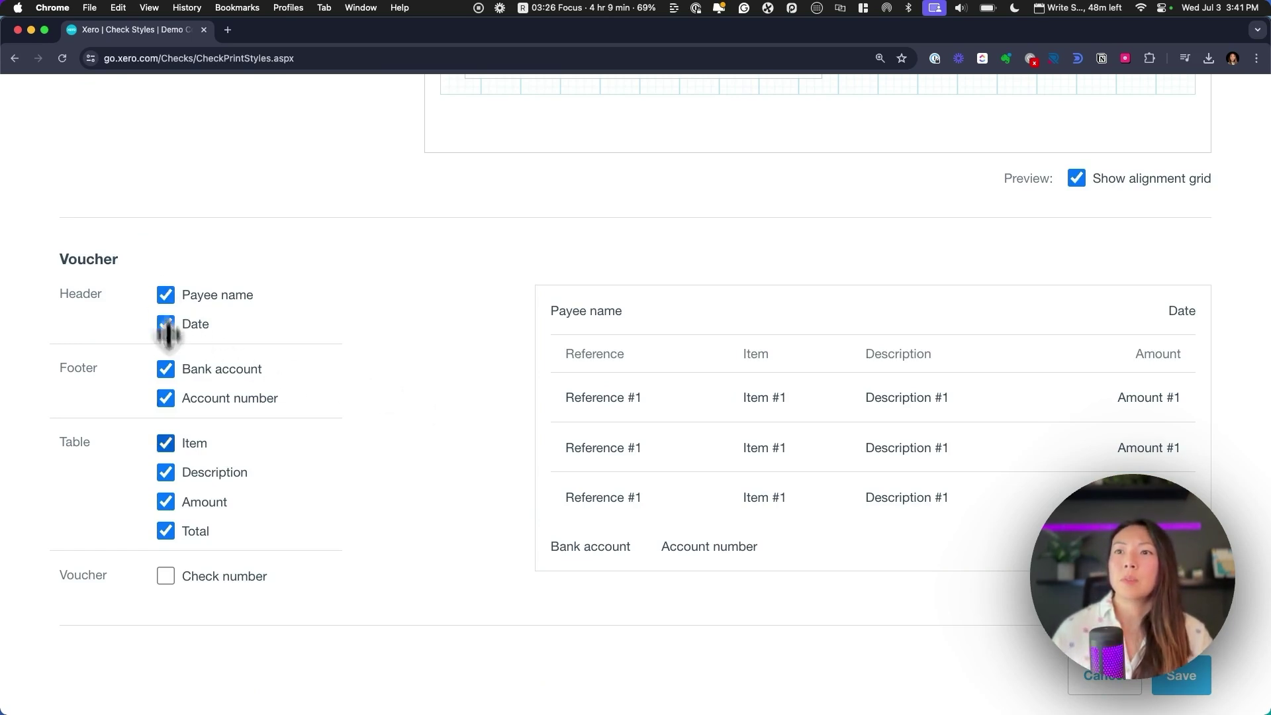
left_click(167, 576)
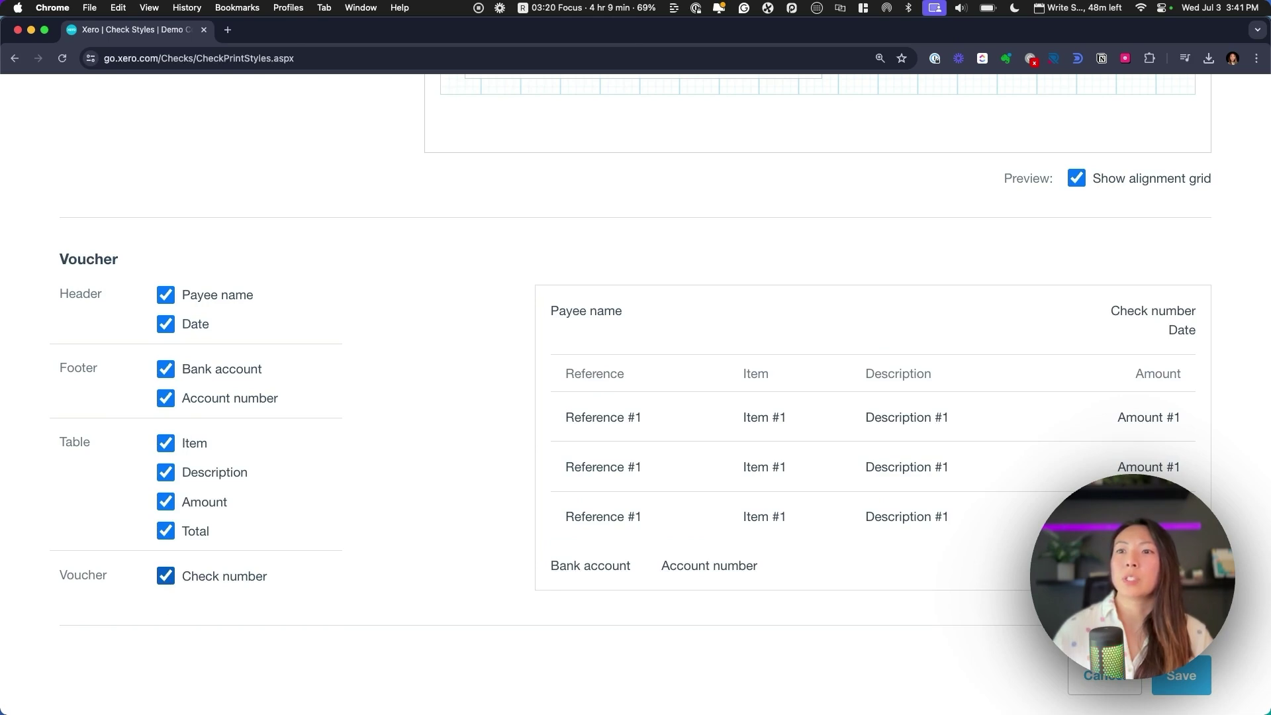
left_click(168, 577)
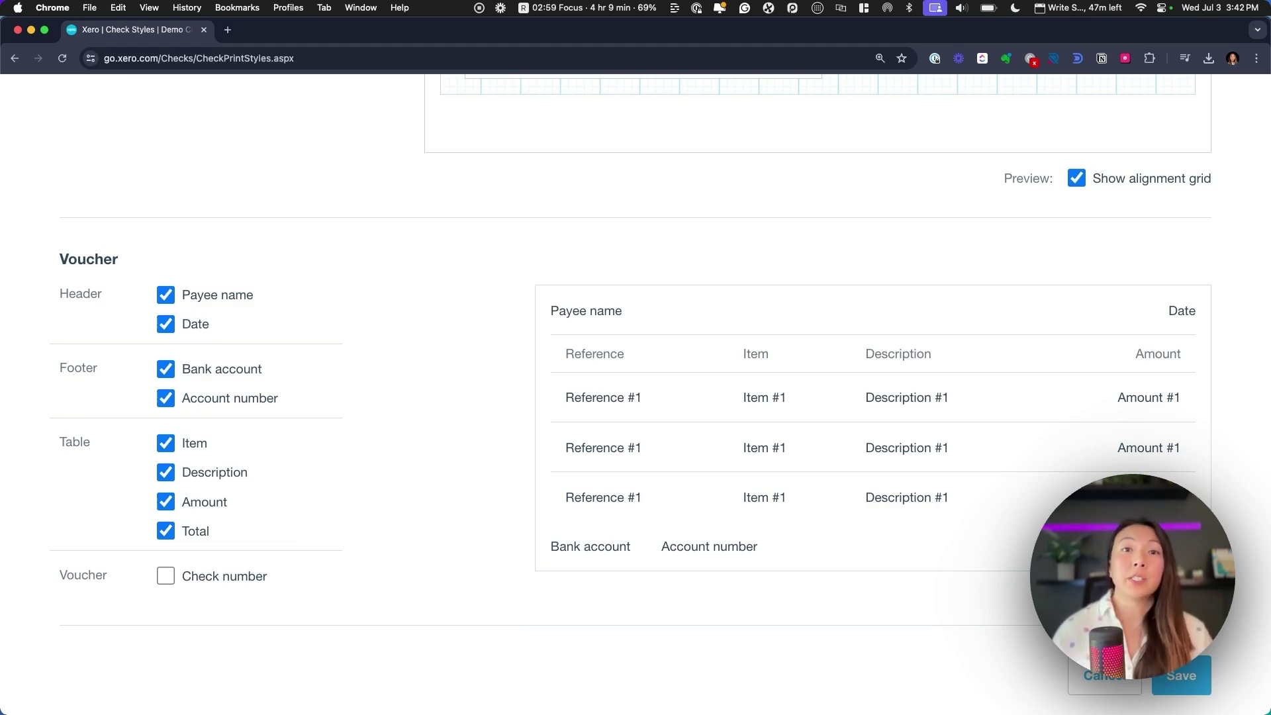
scroll(357, 501, "up", 10)
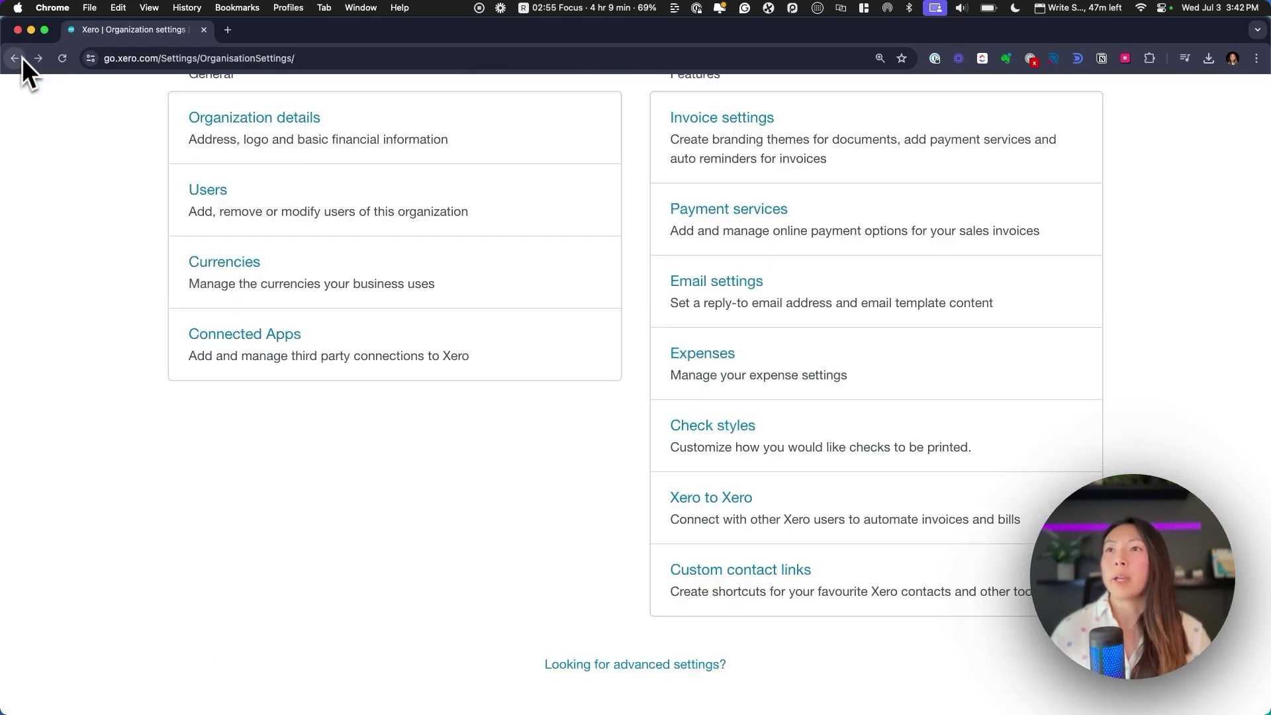
left_click(358, 166)
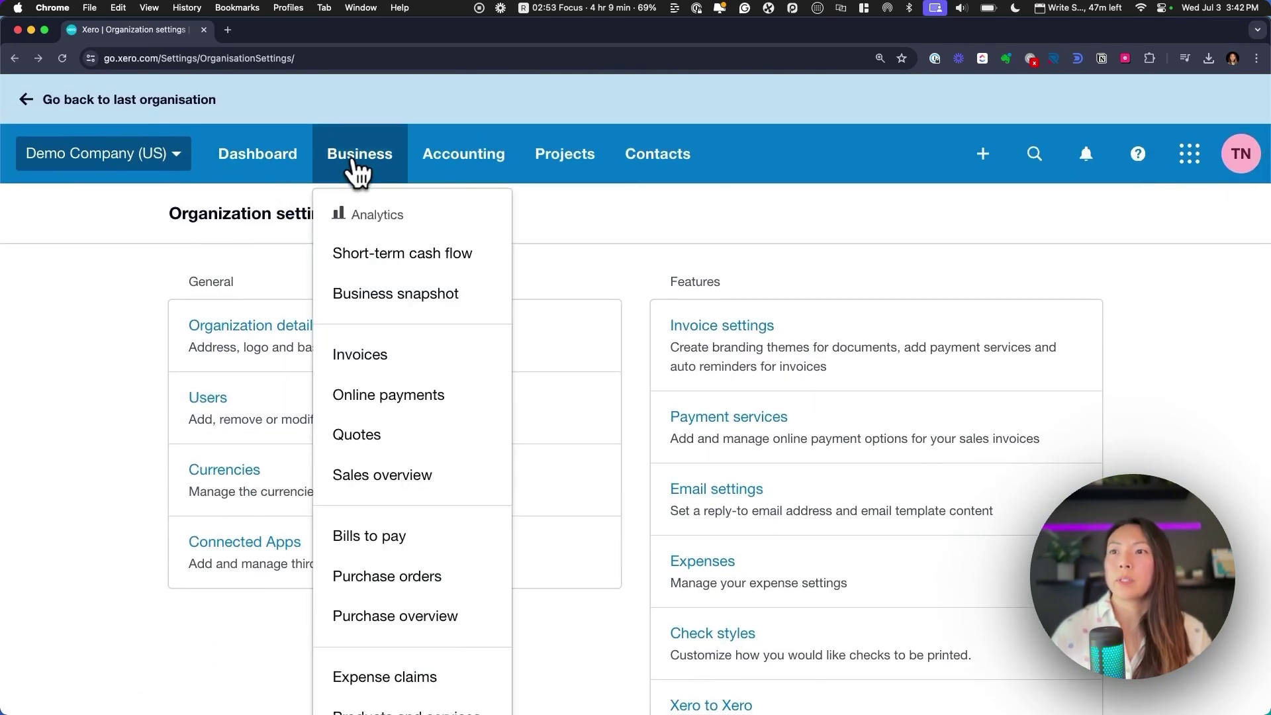
left_click(399, 533)
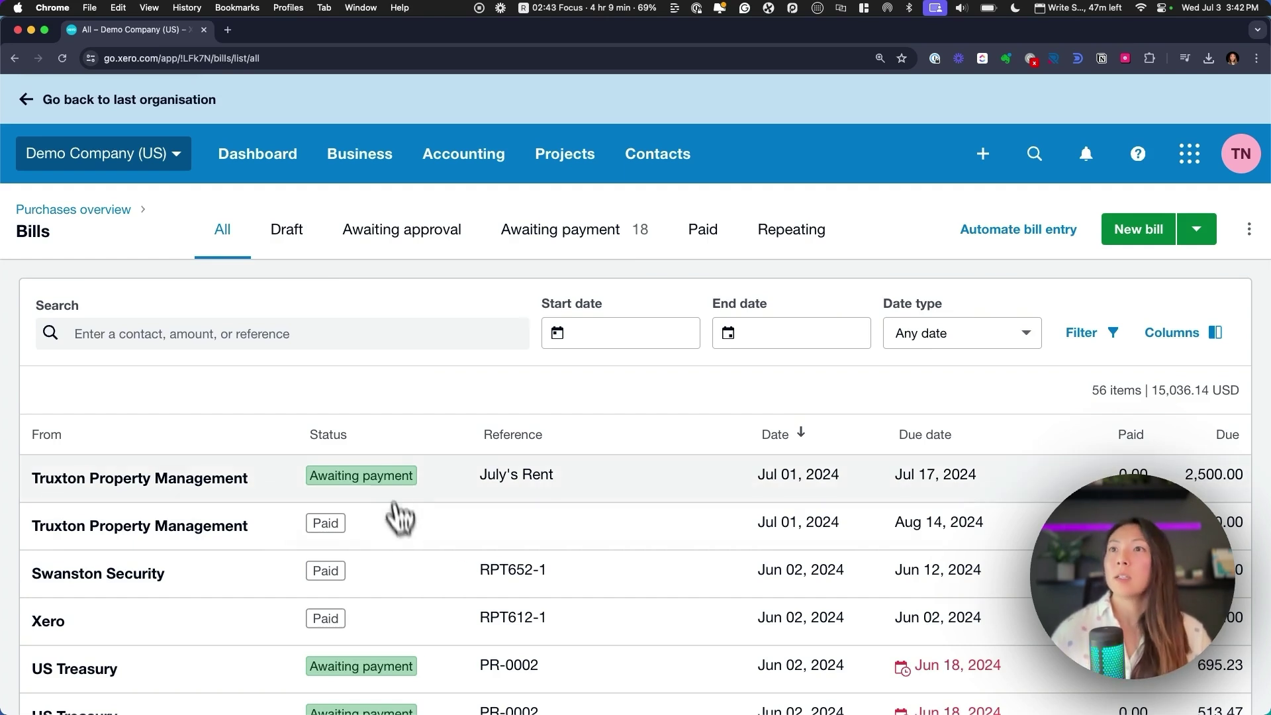
left_click(522, 251)
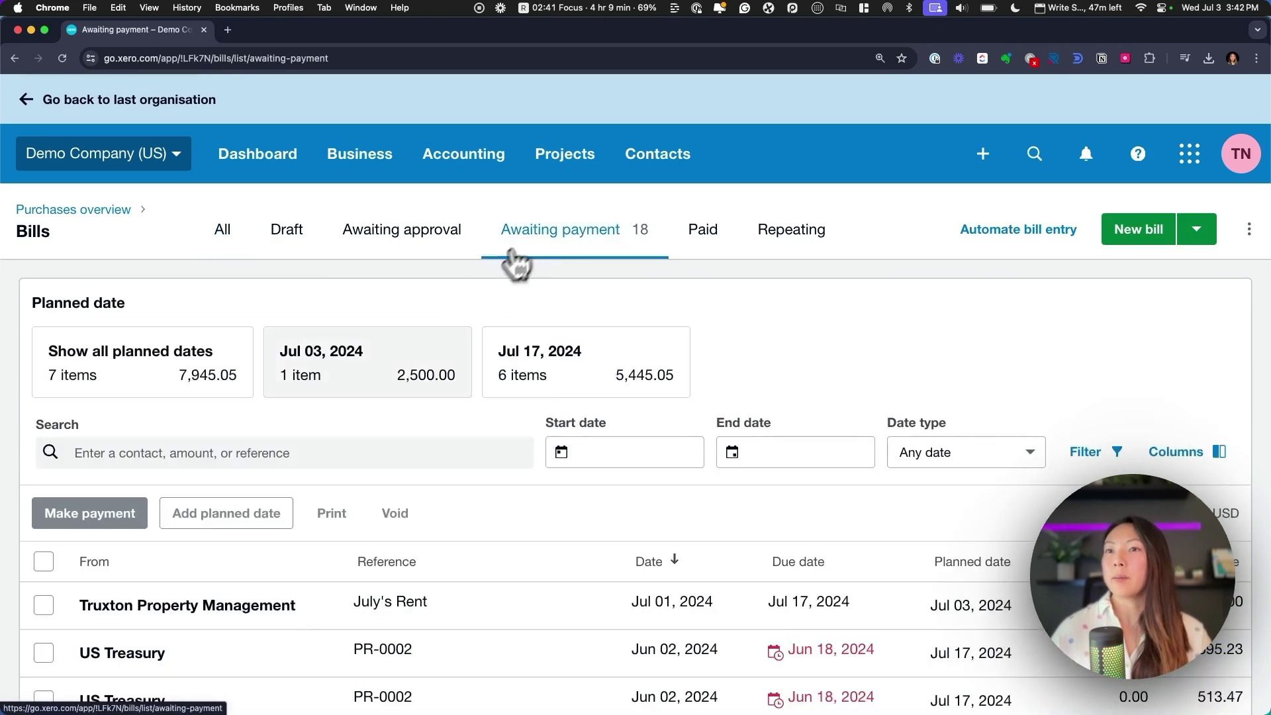
scroll(369, 446, "down", 4)
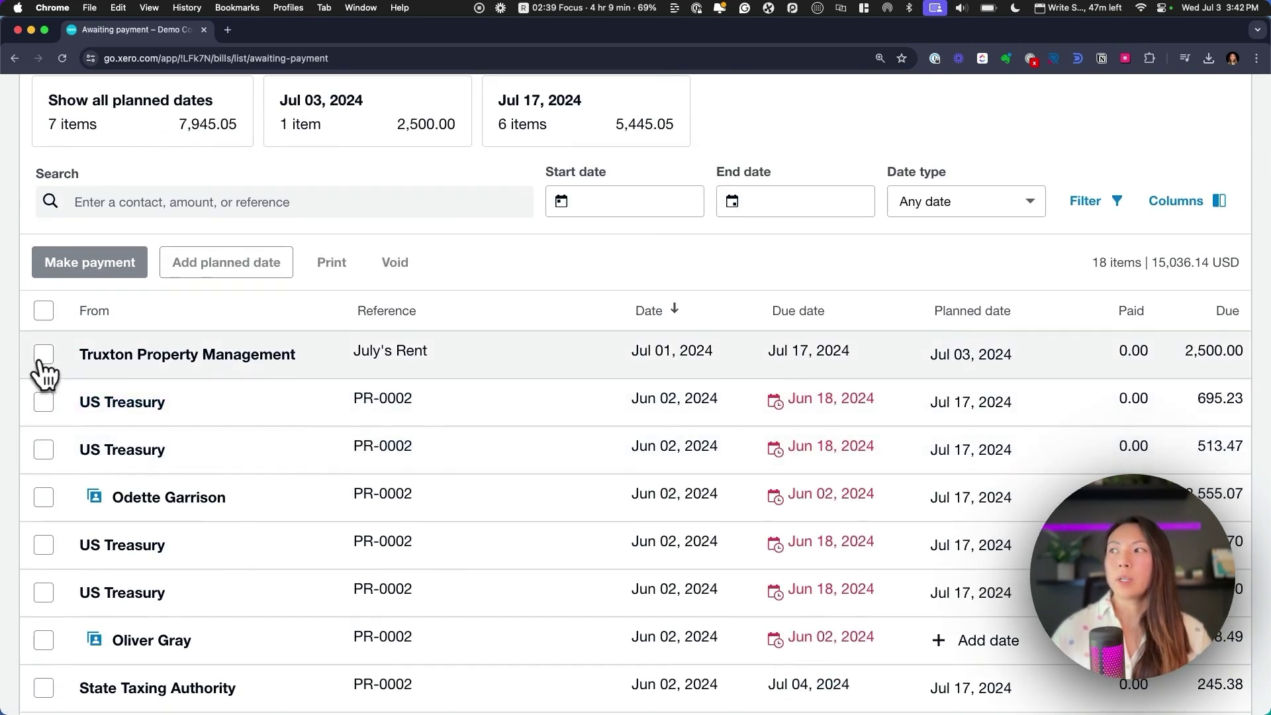
left_click(42, 357)
left_click(45, 498, "shift")
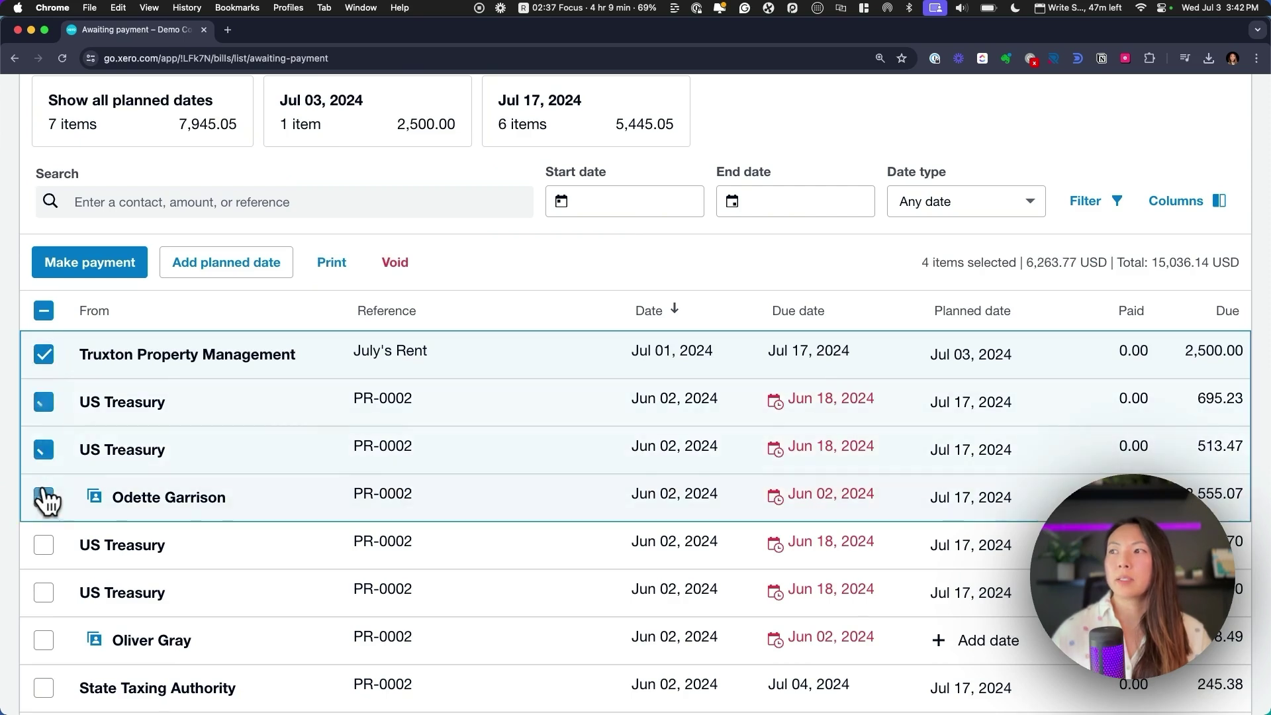
left_click(117, 268)
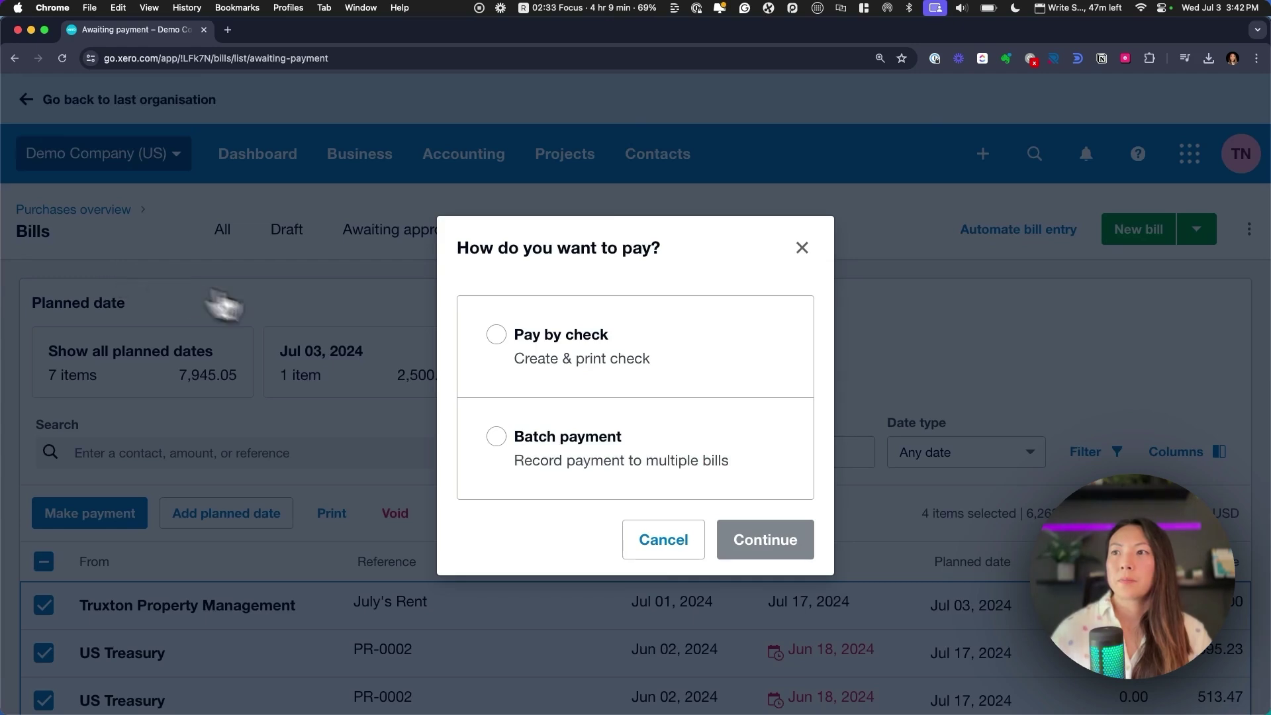
left_click(596, 457)
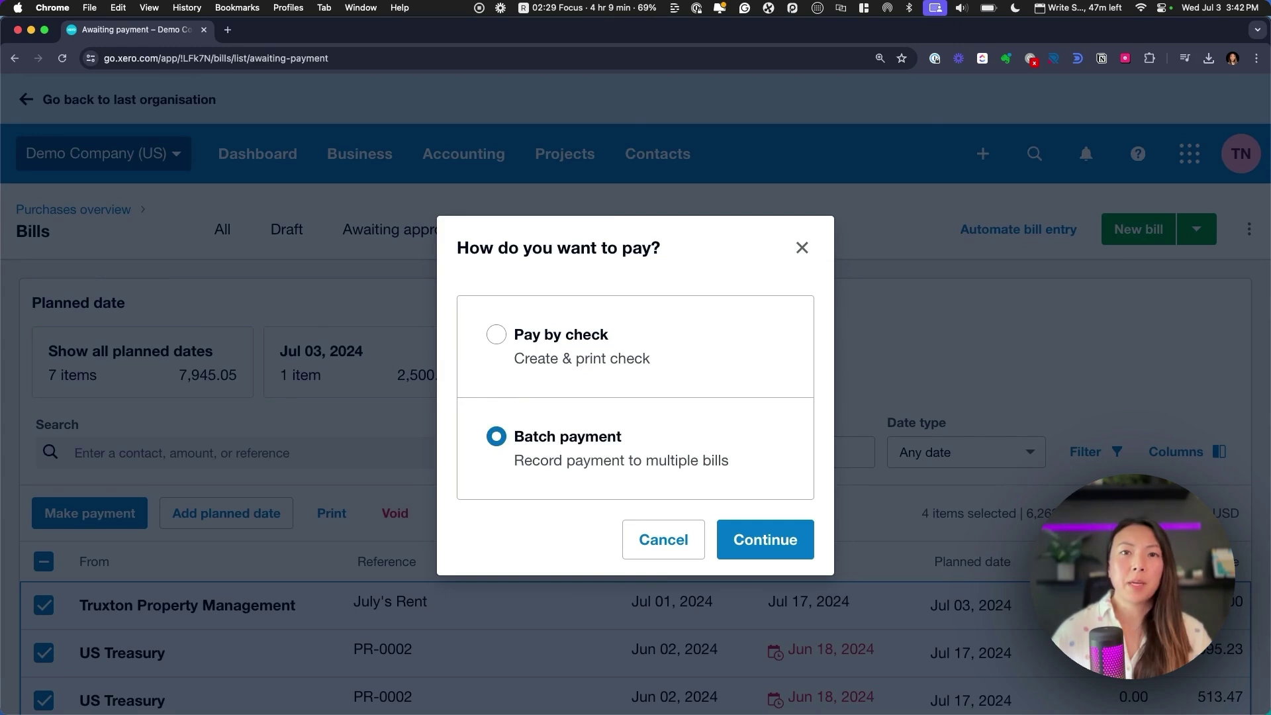
left_click(776, 549)
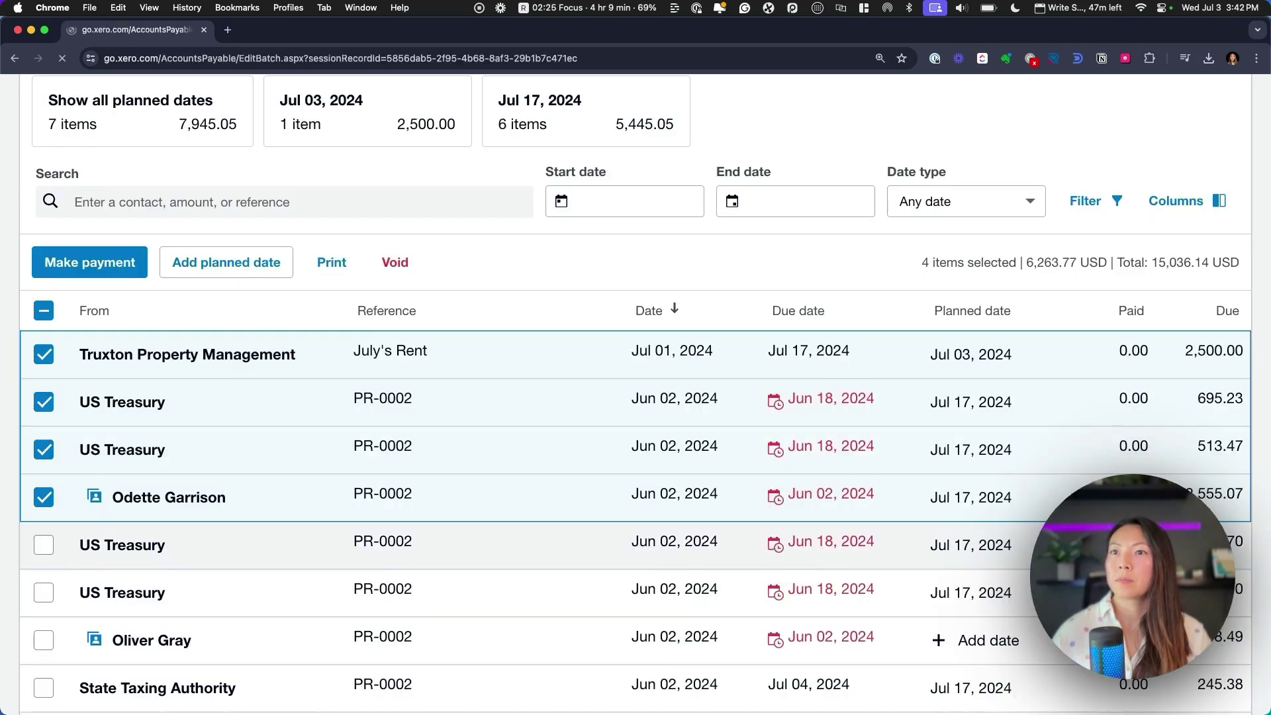
key("super+equal")
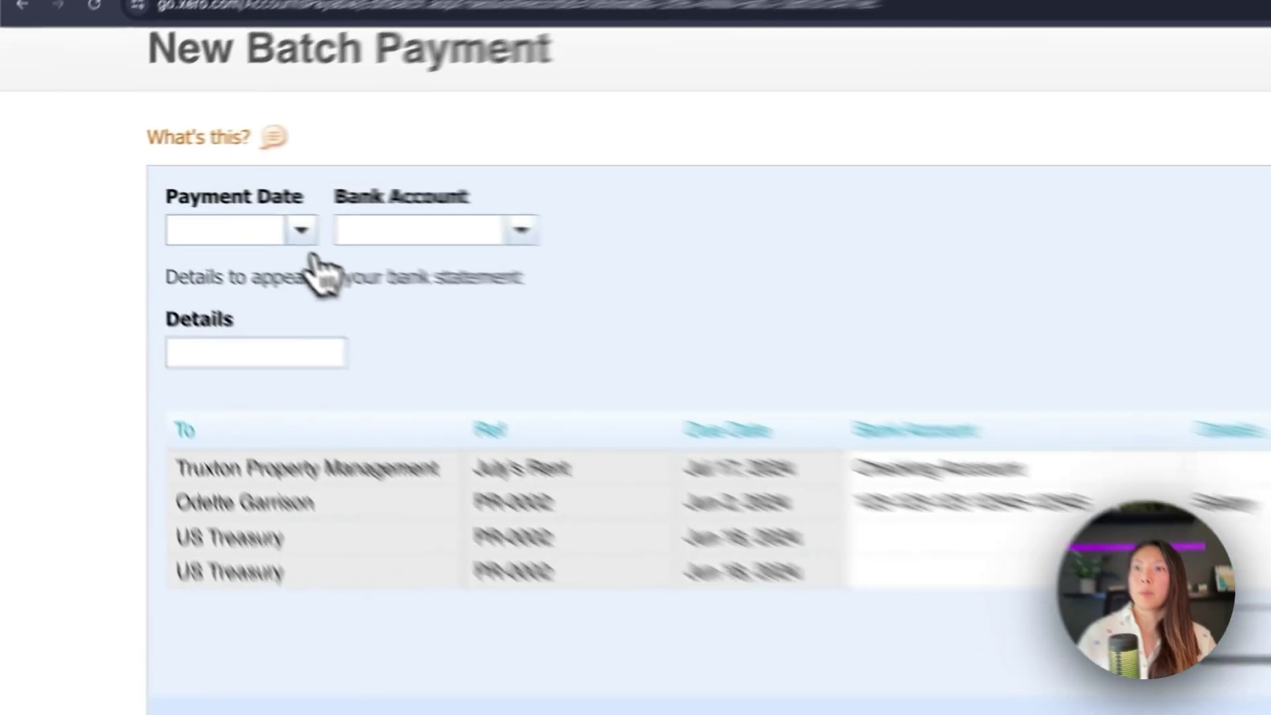
left_click(198, 363)
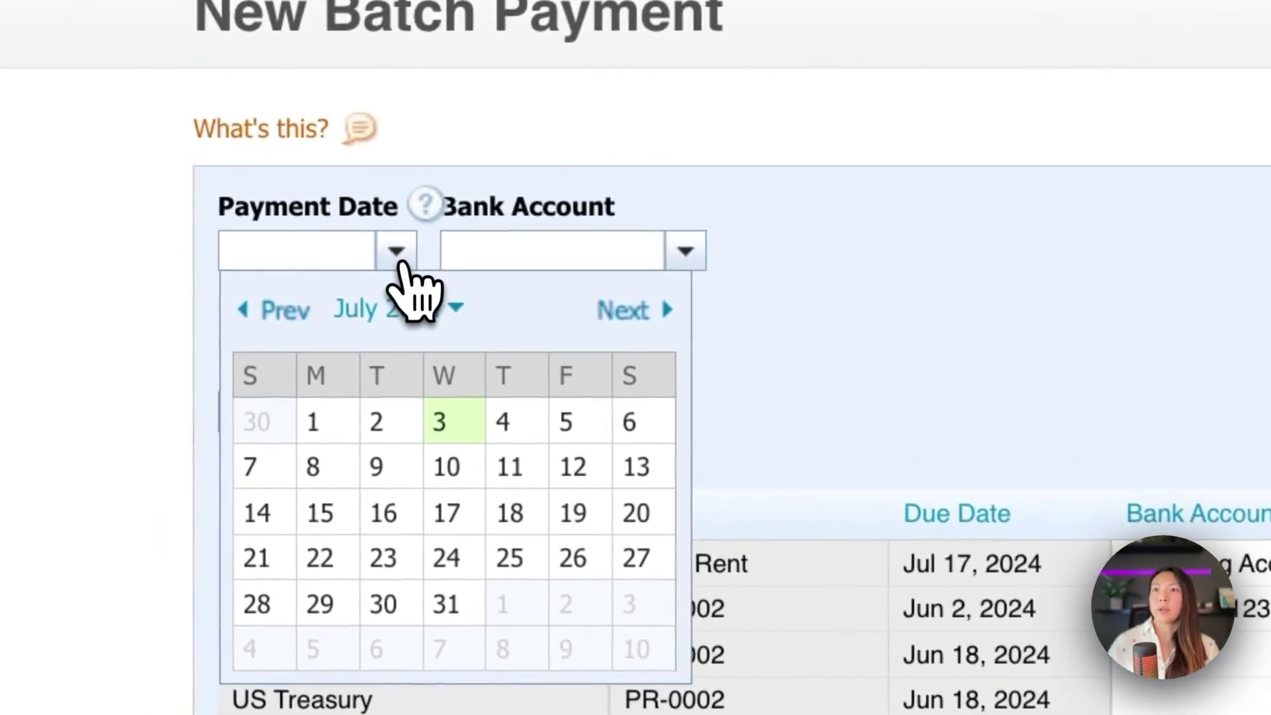
left_click(445, 466)
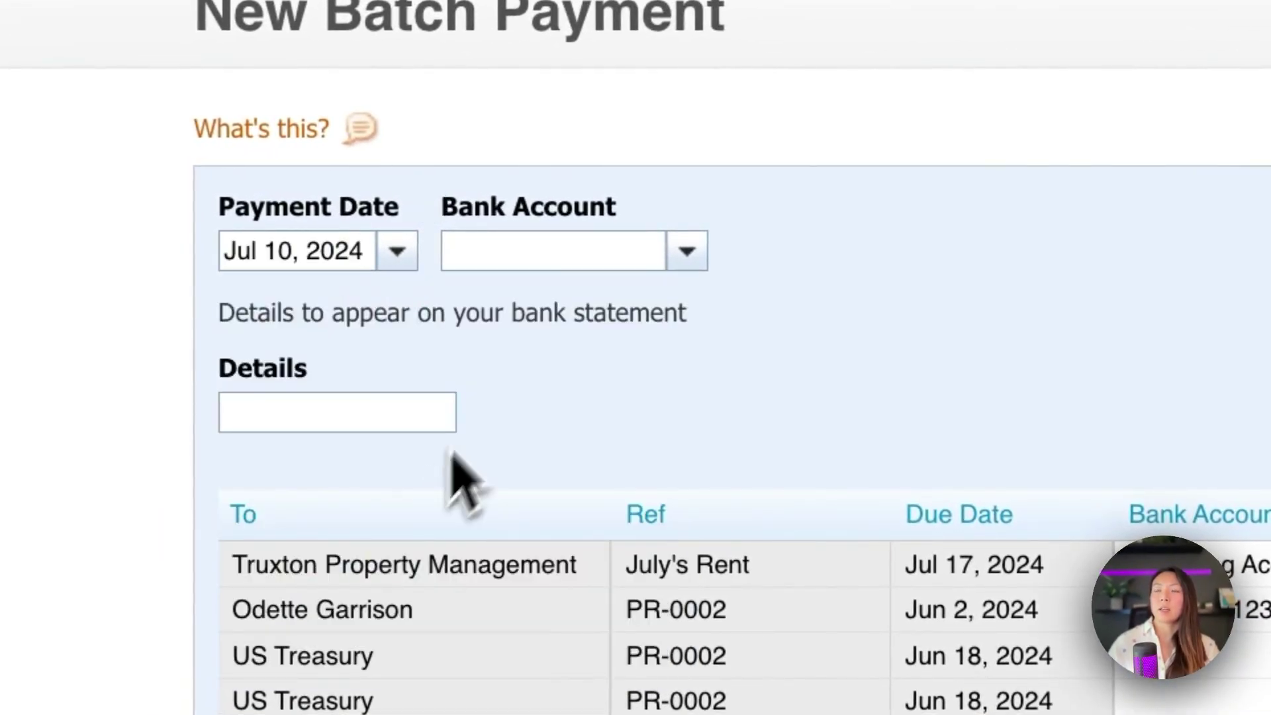
left_click(687, 252)
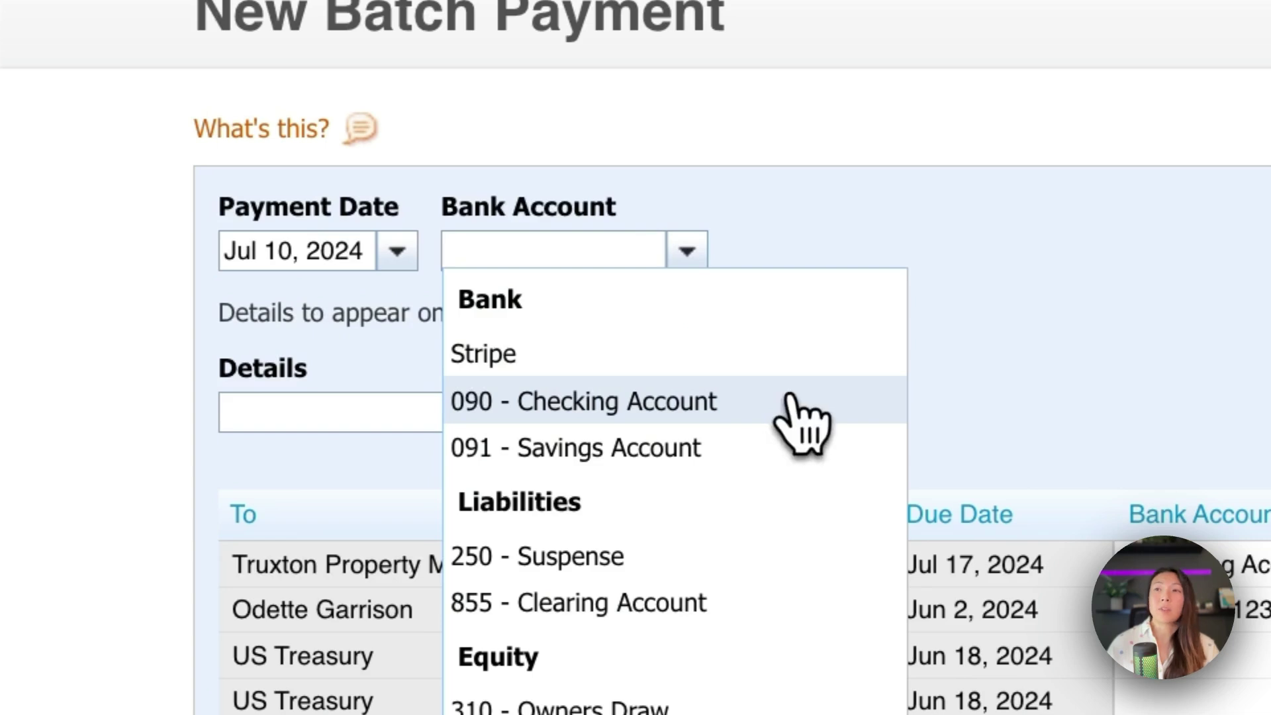
left_click(827, 405)
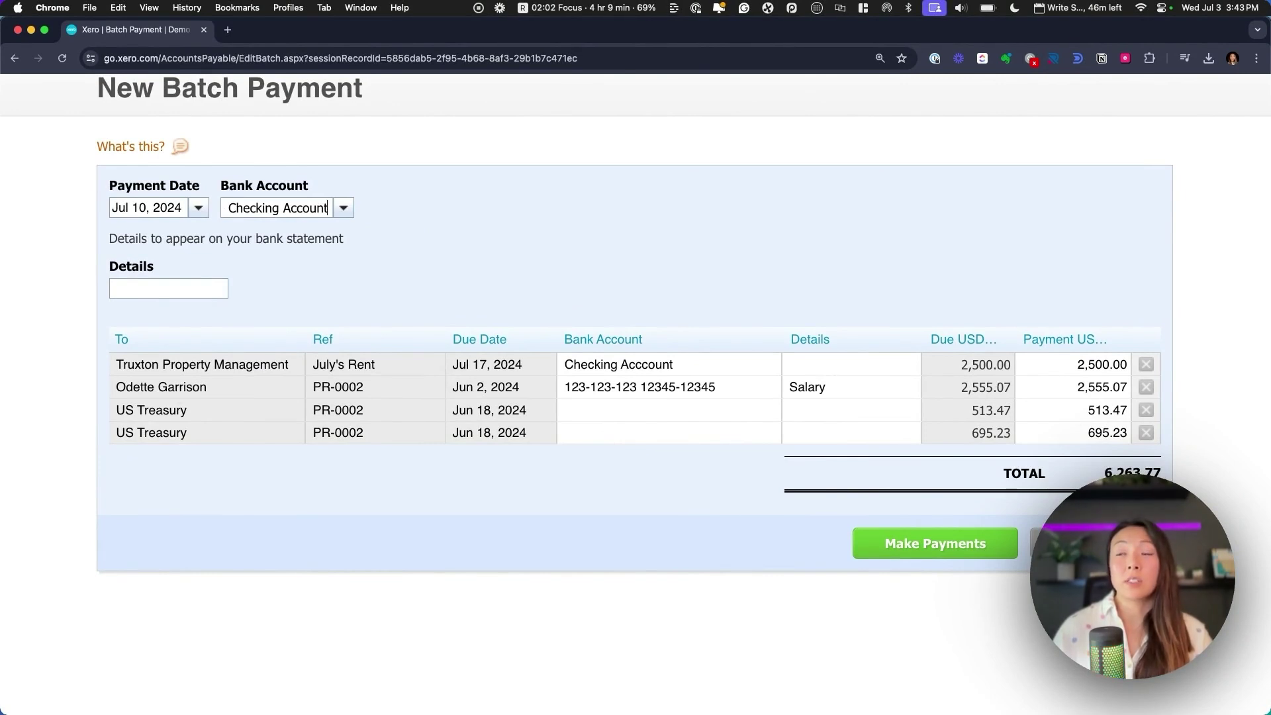
left_click(927, 560)
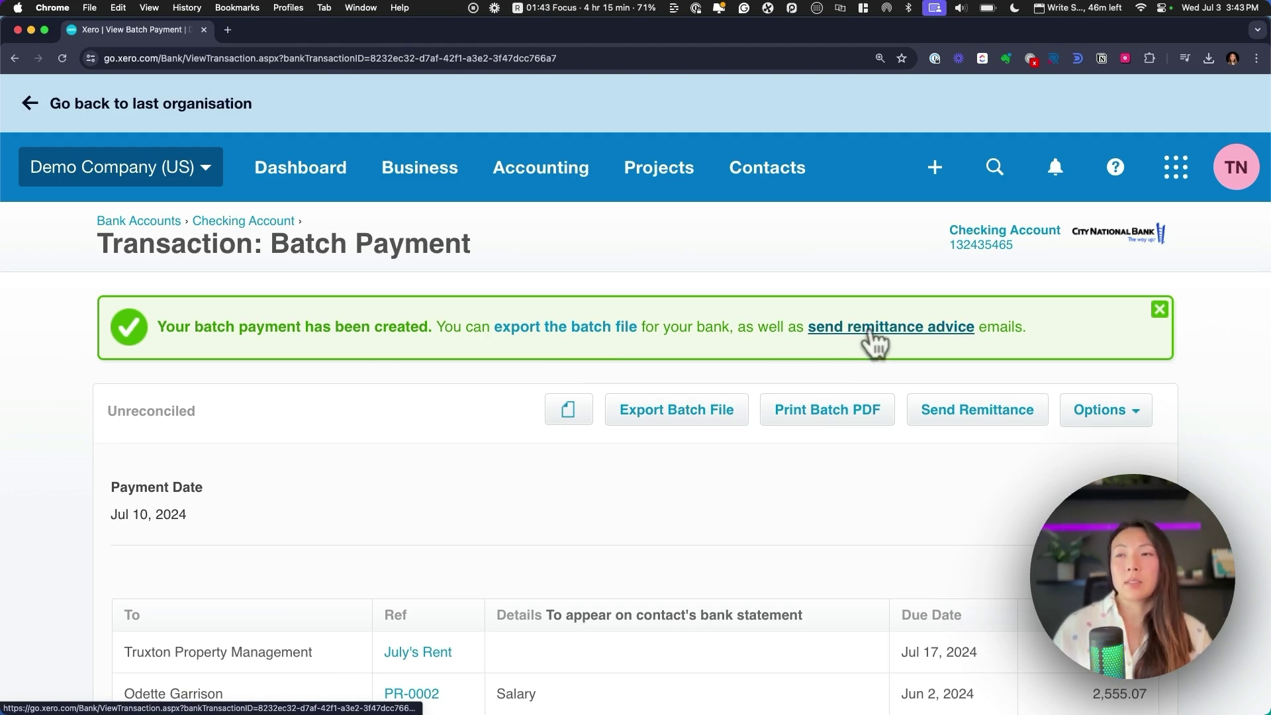
scroll(873, 341, "down", 4)
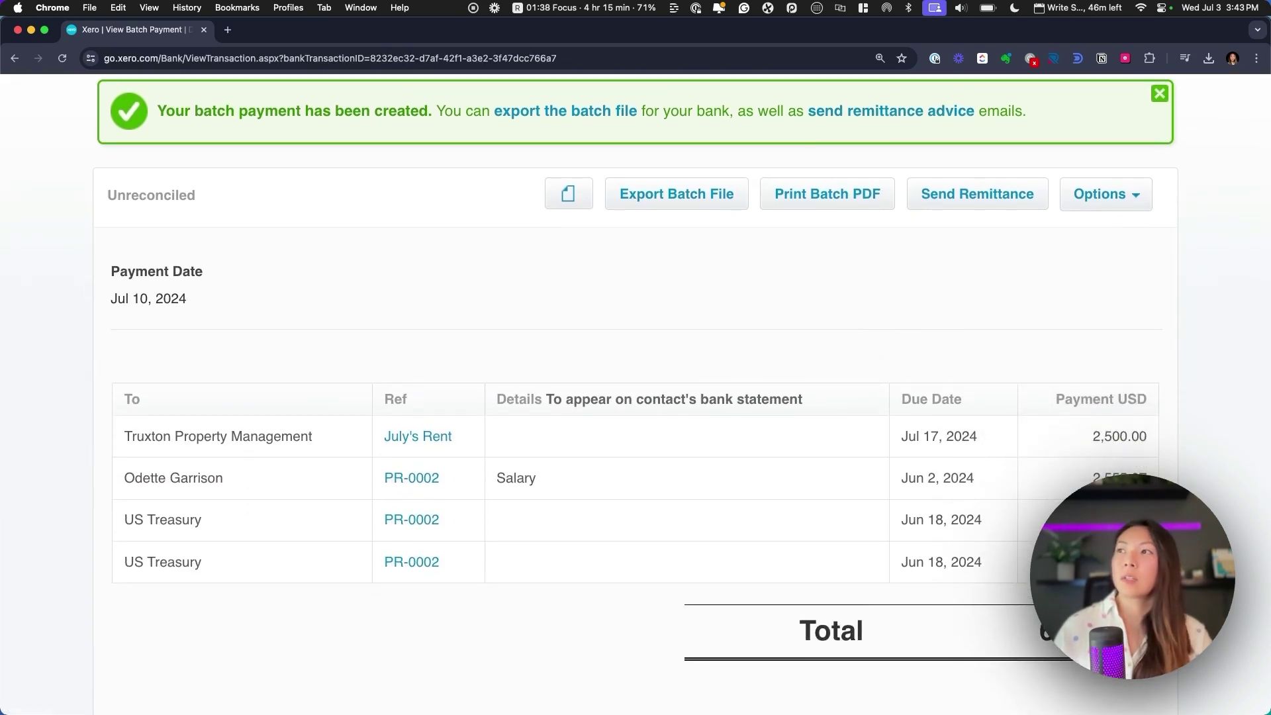
left_click(977, 194)
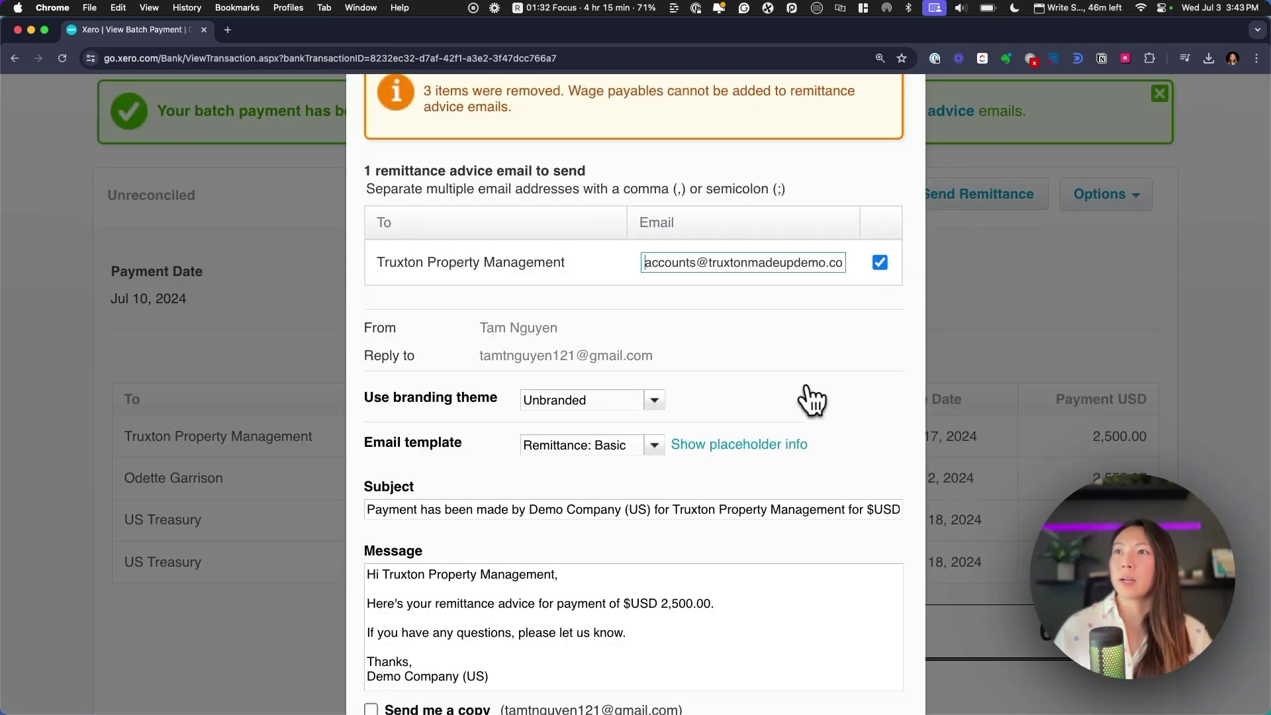
scroll(794, 397, "up", 2)
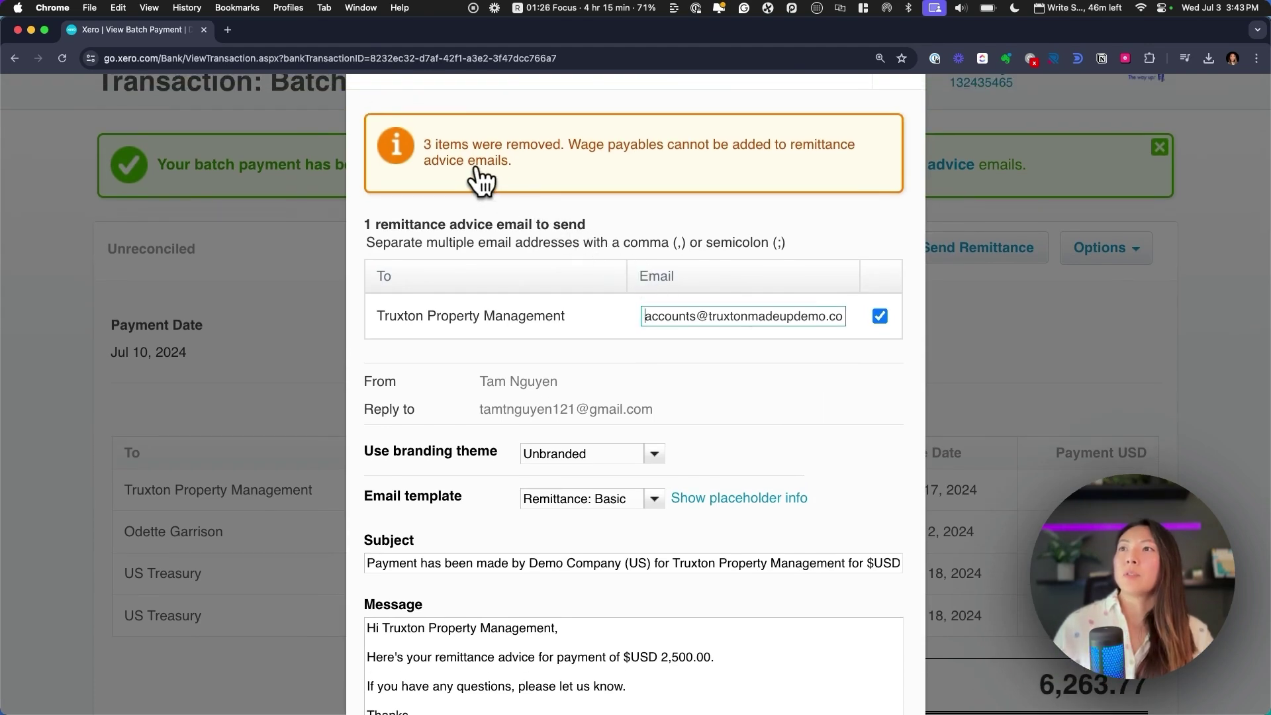
scroll(573, 205, "down", 1)
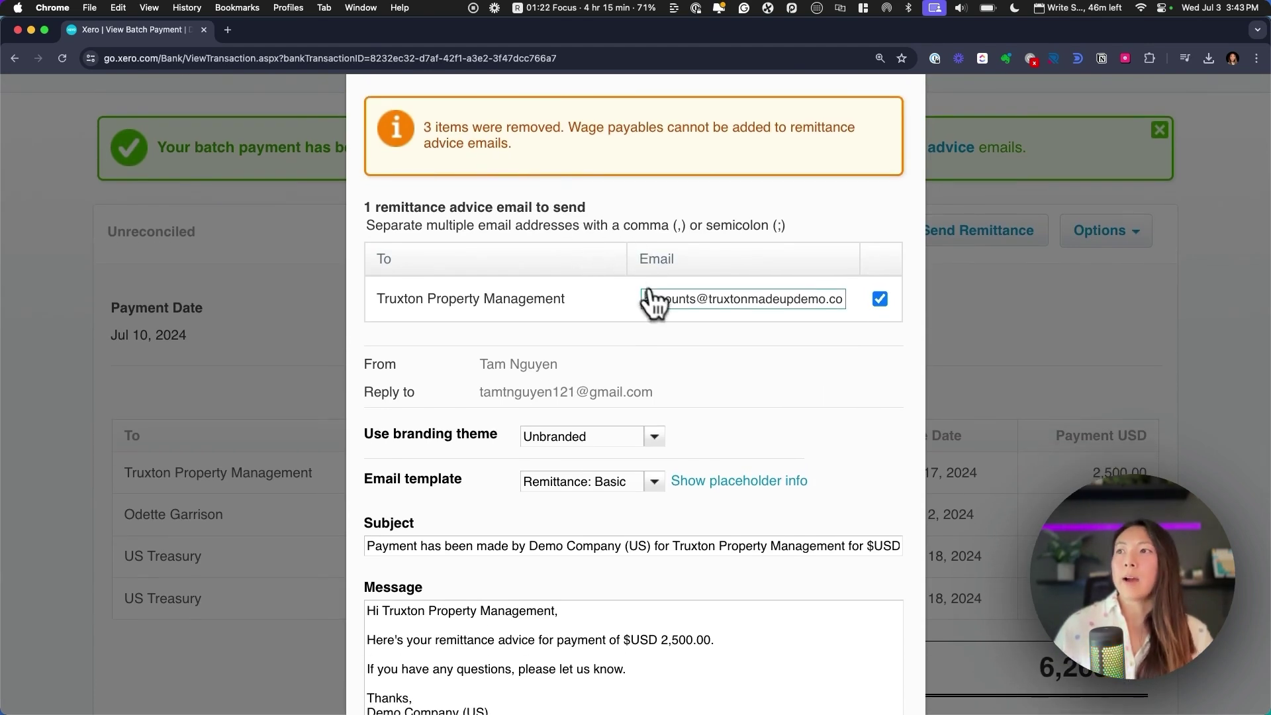
scroll(658, 341, "down", 5)
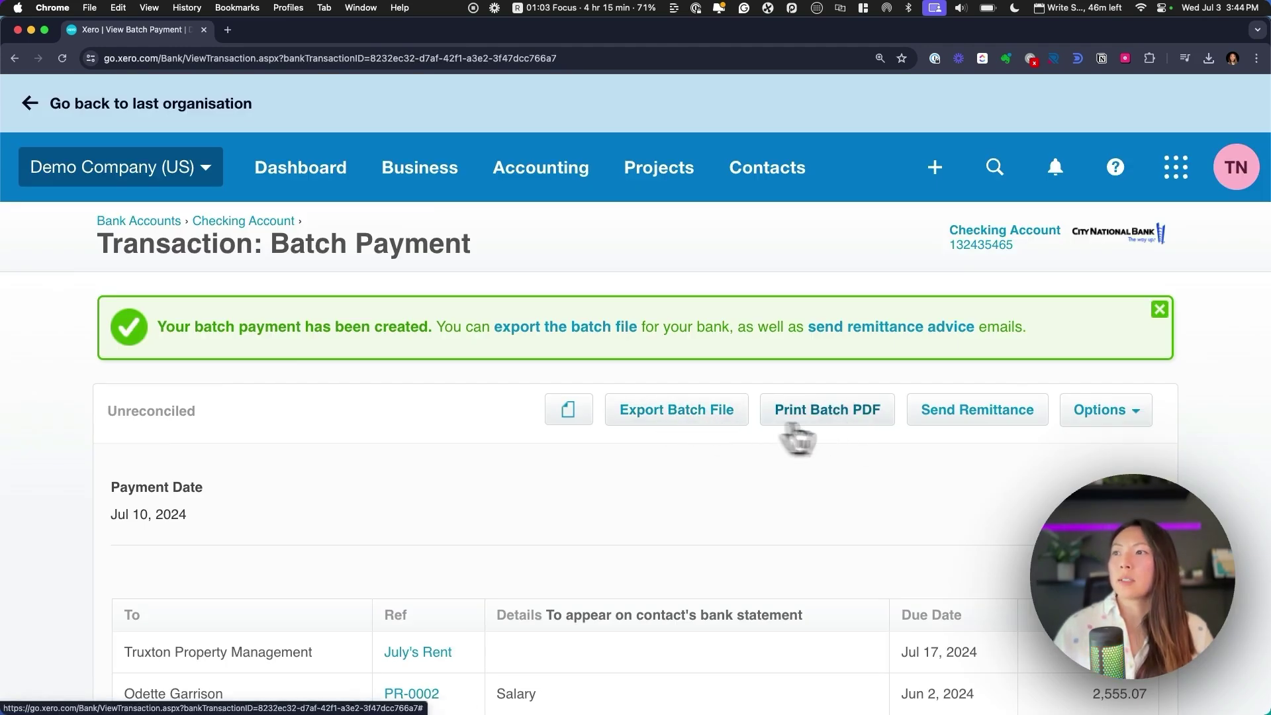
left_click(707, 427)
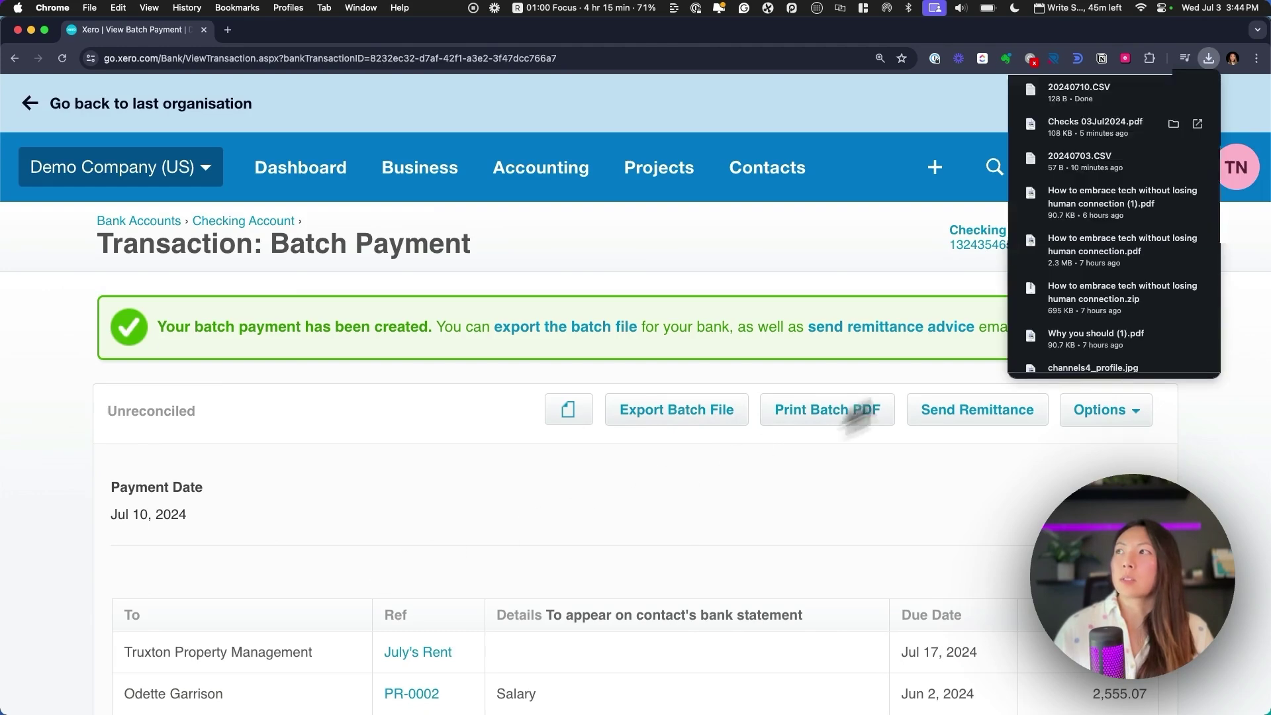
left_click(1092, 90)
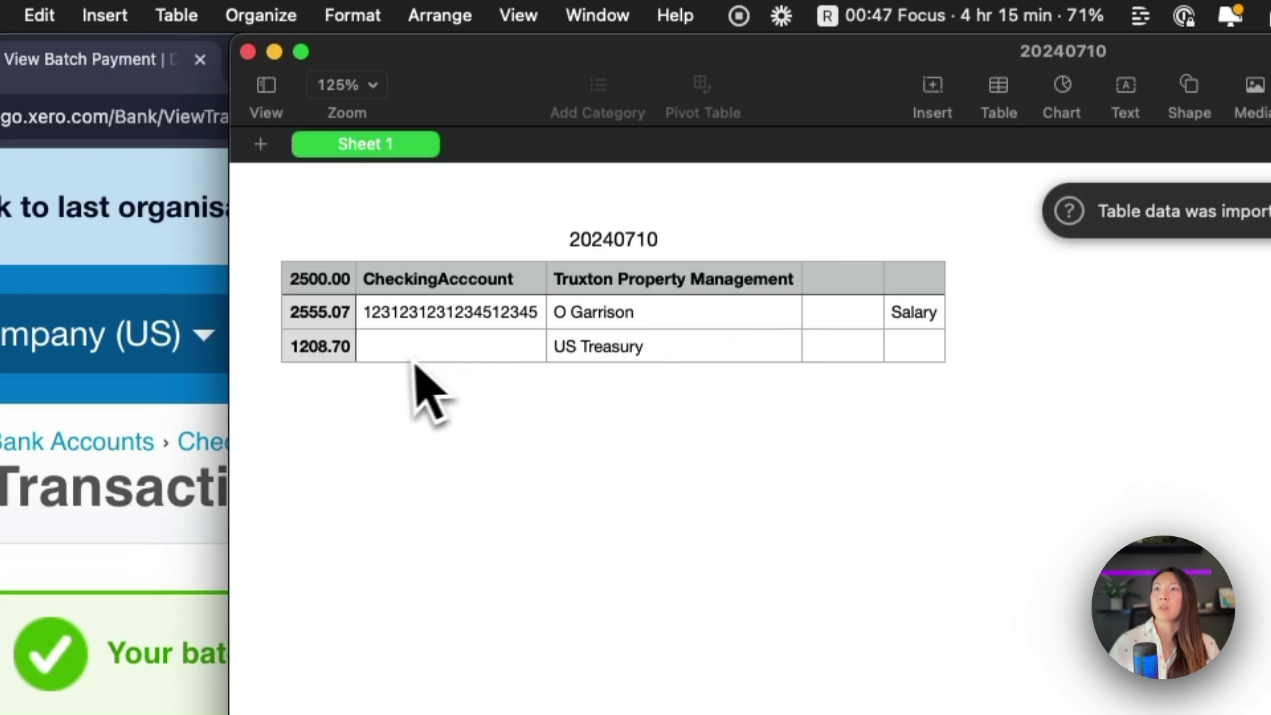
Select cell A3 in the imported 20240710 batch file to check the 1208.70 amount.
left_click(330, 356)
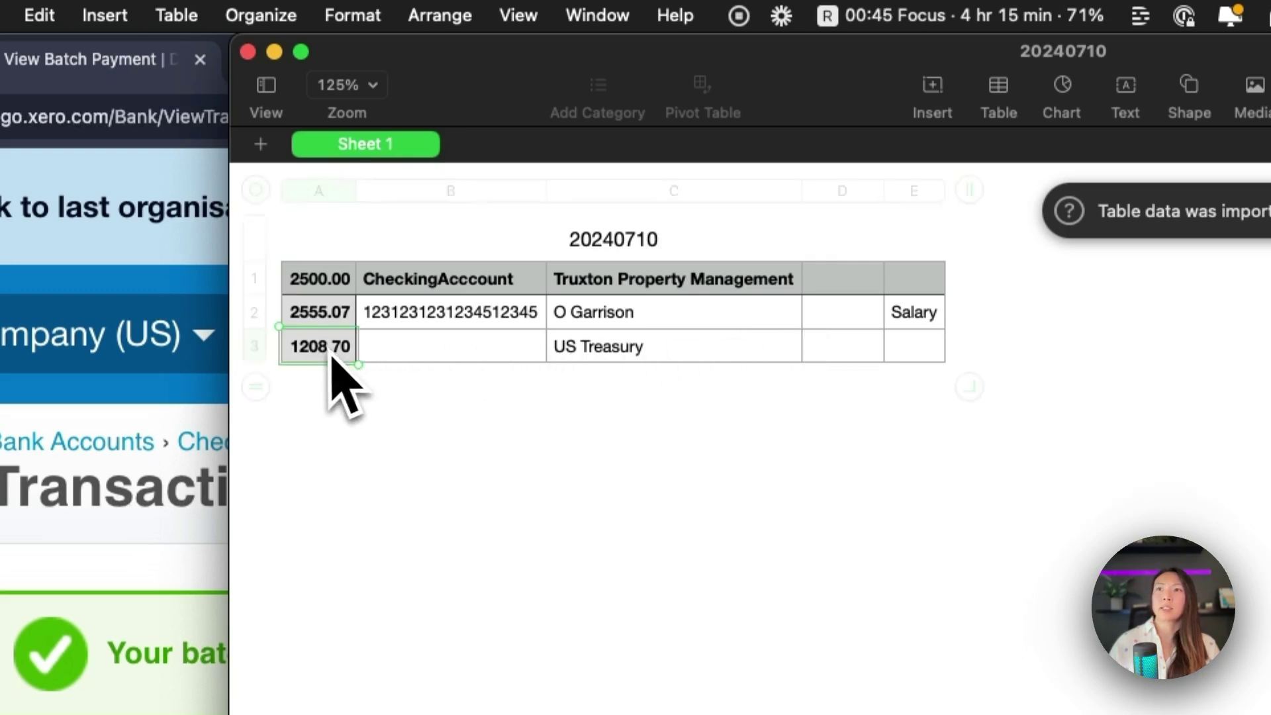